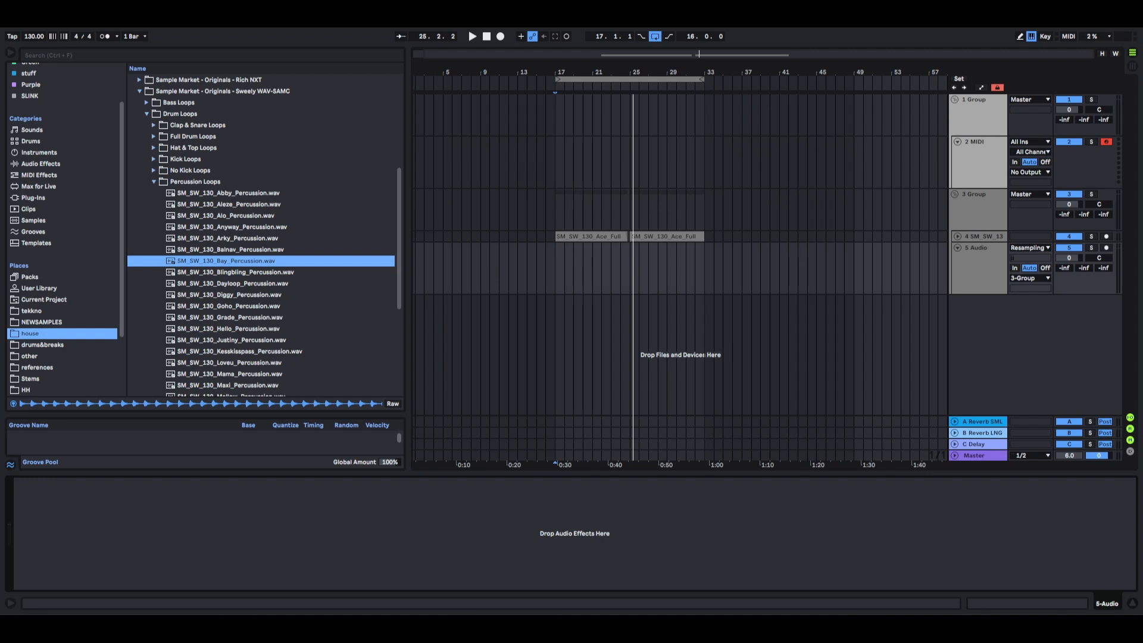
Insert three take lanes under the 5 Audio track.
{"action": "left_click", "coordinate": [978, 264]}
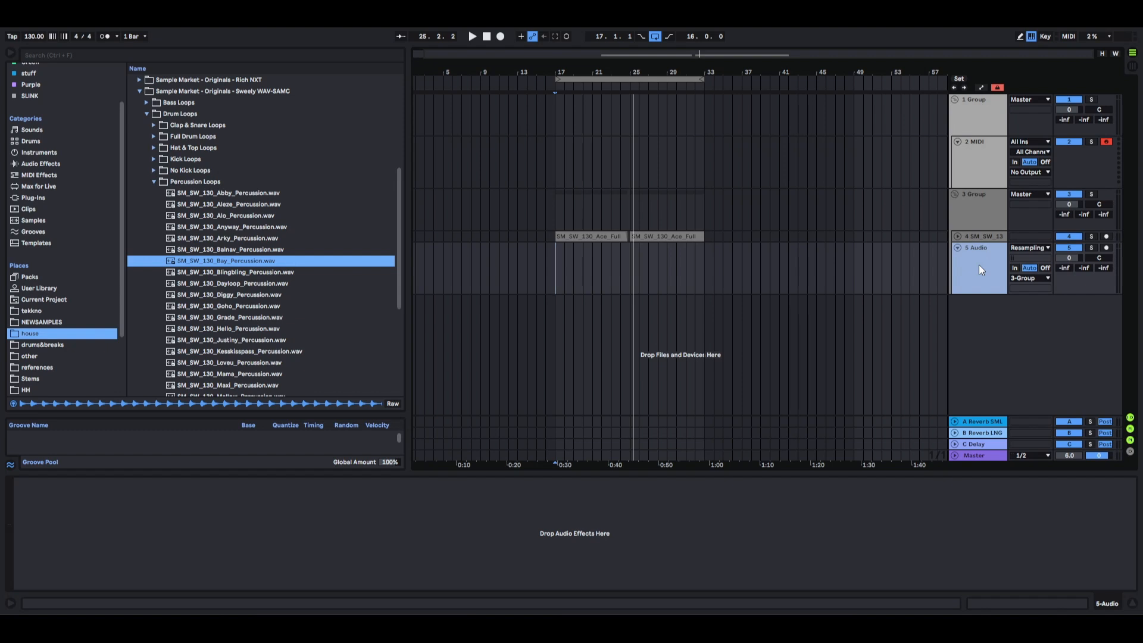
{"action": "right_click", "coordinate": [982, 270]}
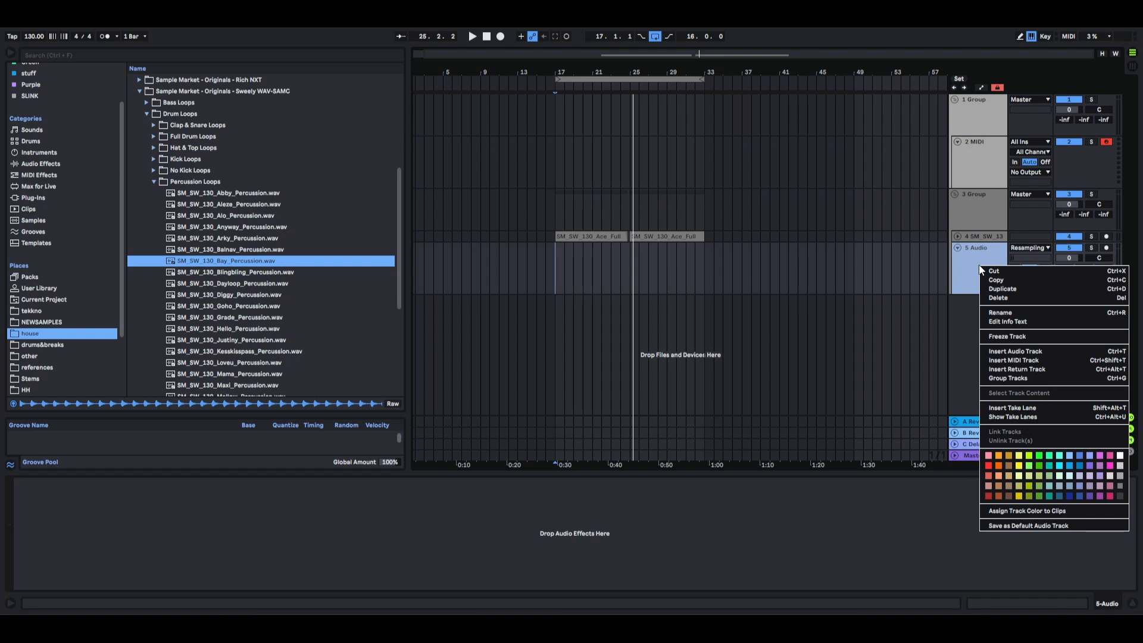
{"action": "left_click", "coordinate": [931, 255]}
{"action": "right_click", "coordinate": [971, 263]}
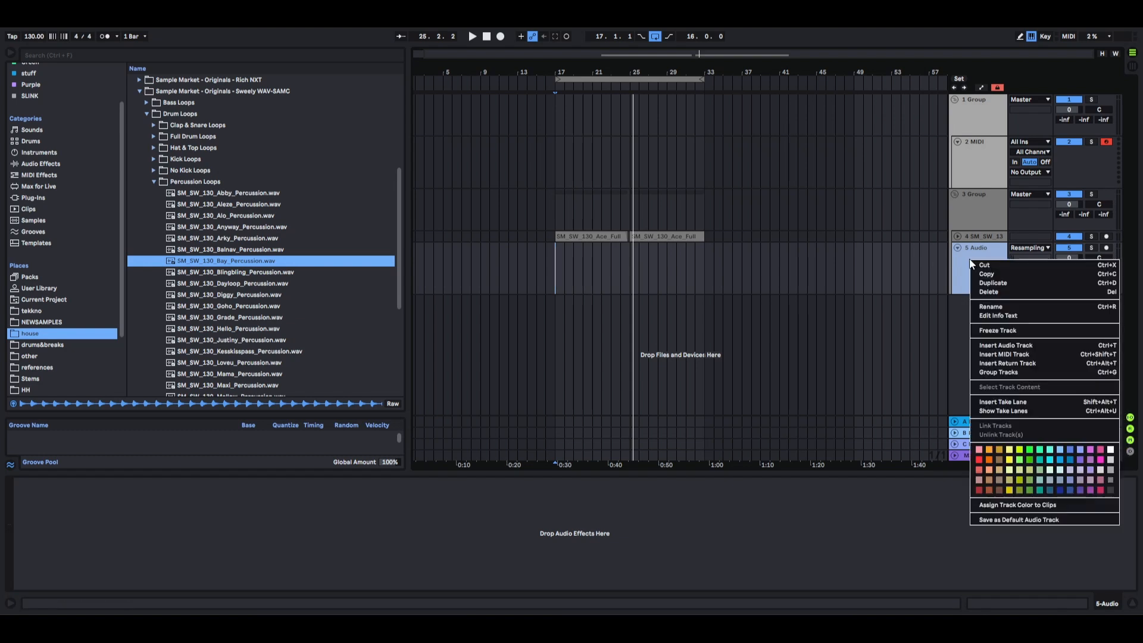
{"action": "left_click", "coordinate": [991, 405]}
{"action": "right_click", "coordinate": [967, 337]}
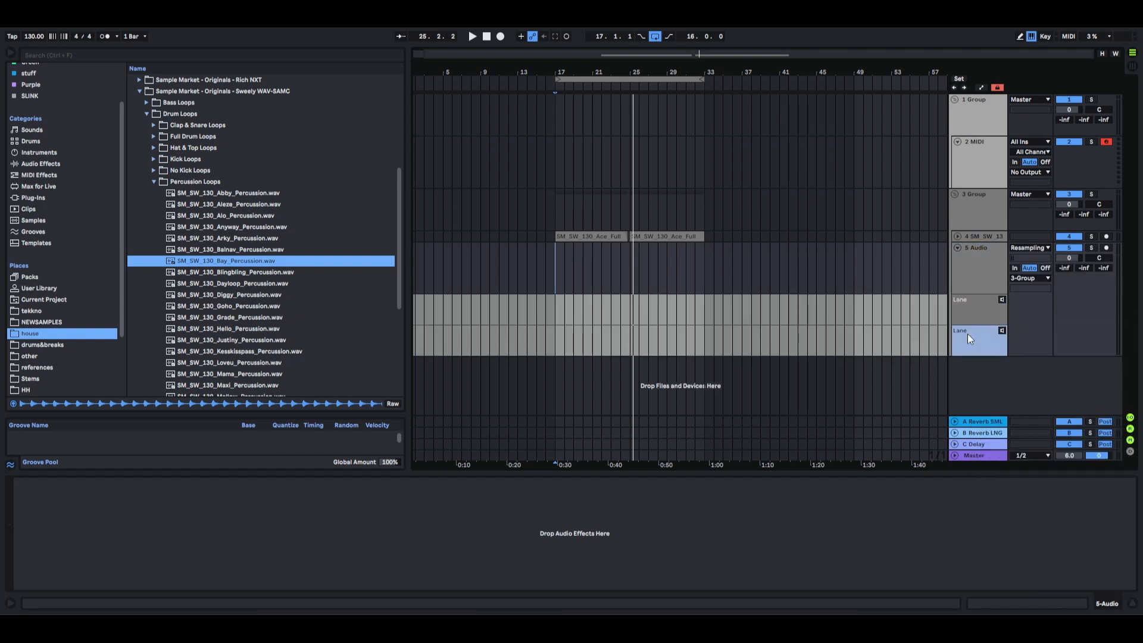
{"action": "right_click", "coordinate": [982, 350]}
{"action": "left_click", "coordinate": [1016, 402]}
{"action": "left_click_drag", "start_coordinate": [557, 306], "coordinate": [657, 313]}
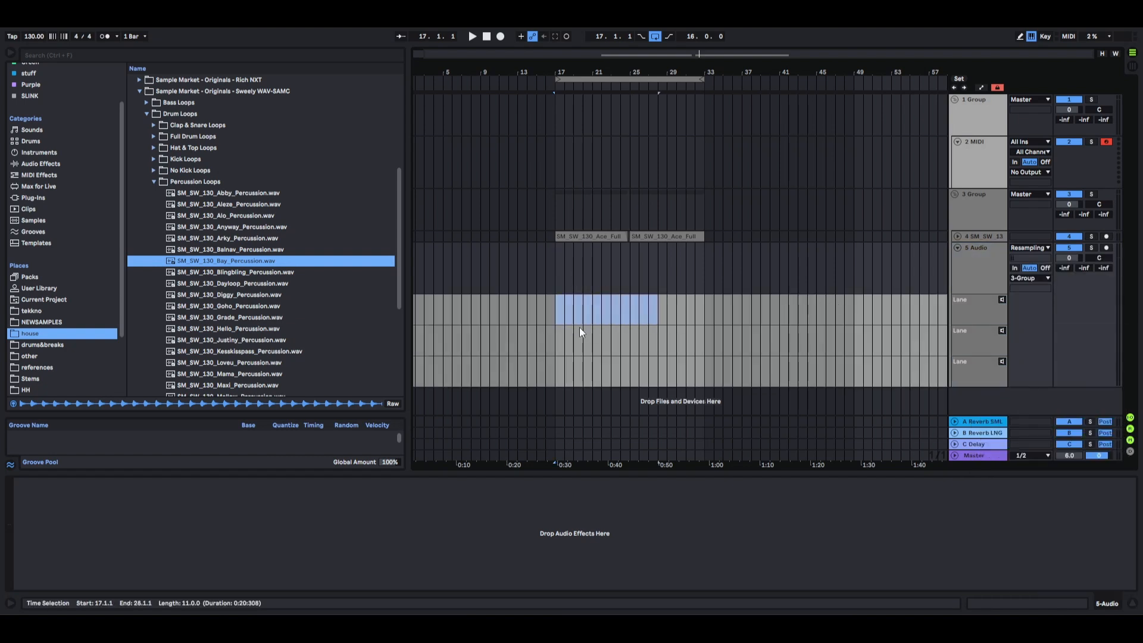
{"action": "left_click_drag", "start_coordinate": [564, 339], "coordinate": [666, 363]}
{"action": "left_click_drag", "start_coordinate": [561, 368], "coordinate": [707, 375]}
{"action": "left_click_drag", "start_coordinate": [695, 272], "coordinate": [638, 273]}
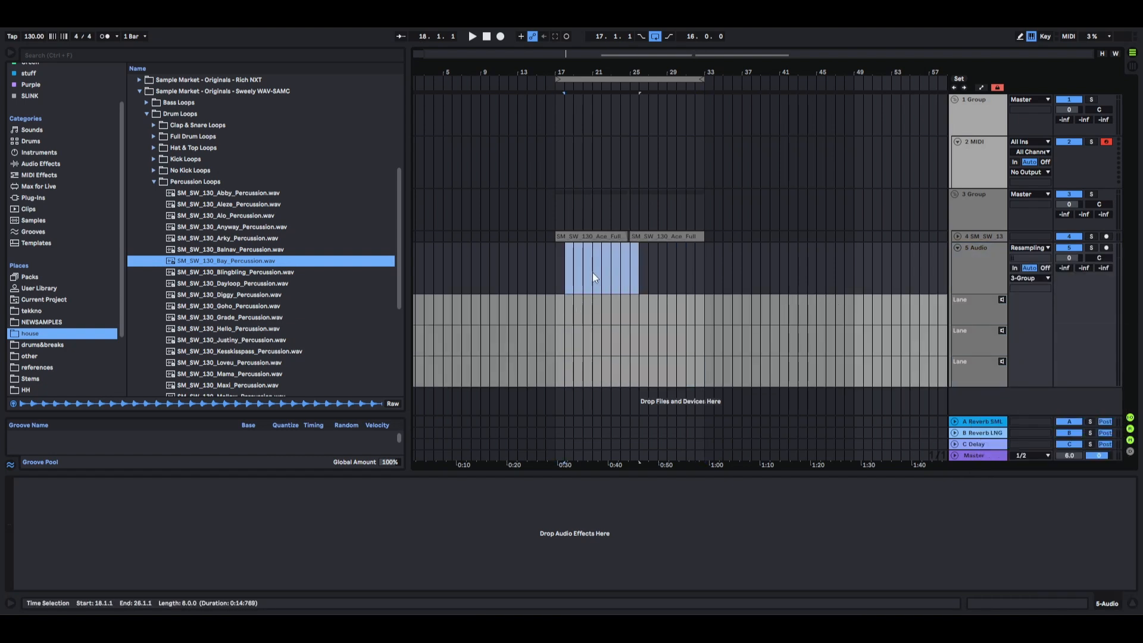
{"action": "left_click", "coordinate": [705, 276]}
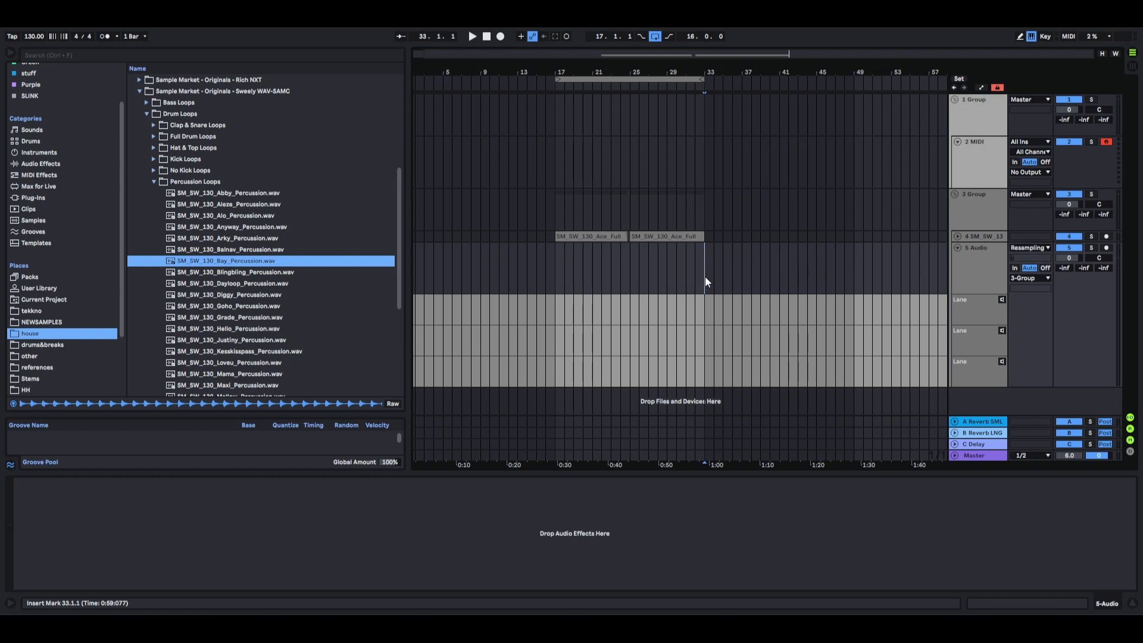
{"action": "right_click", "coordinate": [987, 306]}
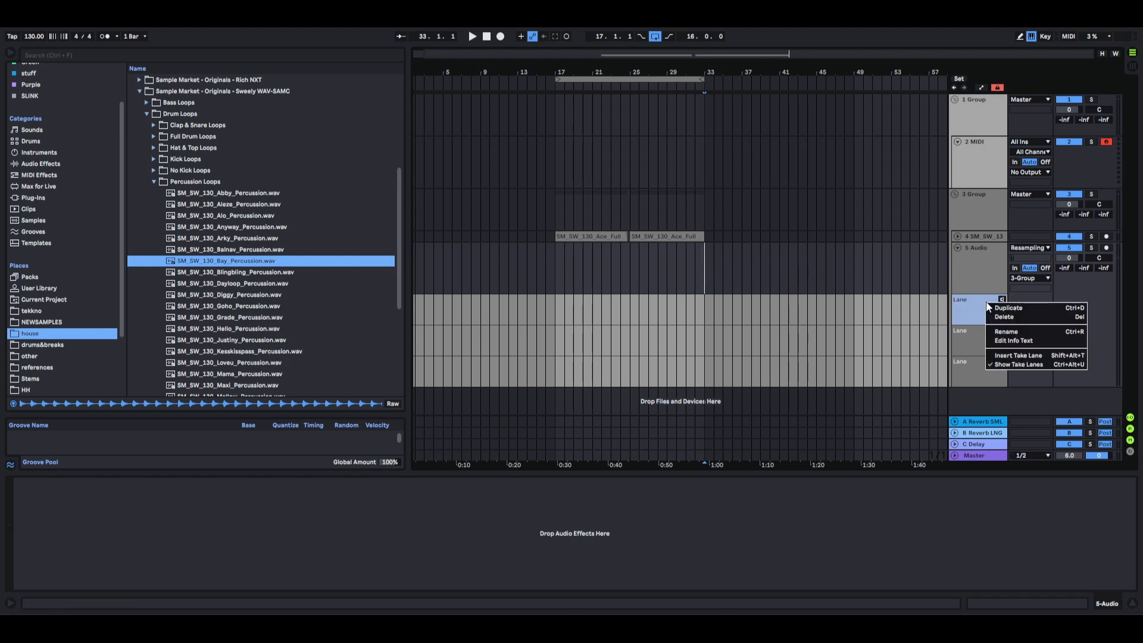
{"action": "left_click", "coordinate": [563, 263]}
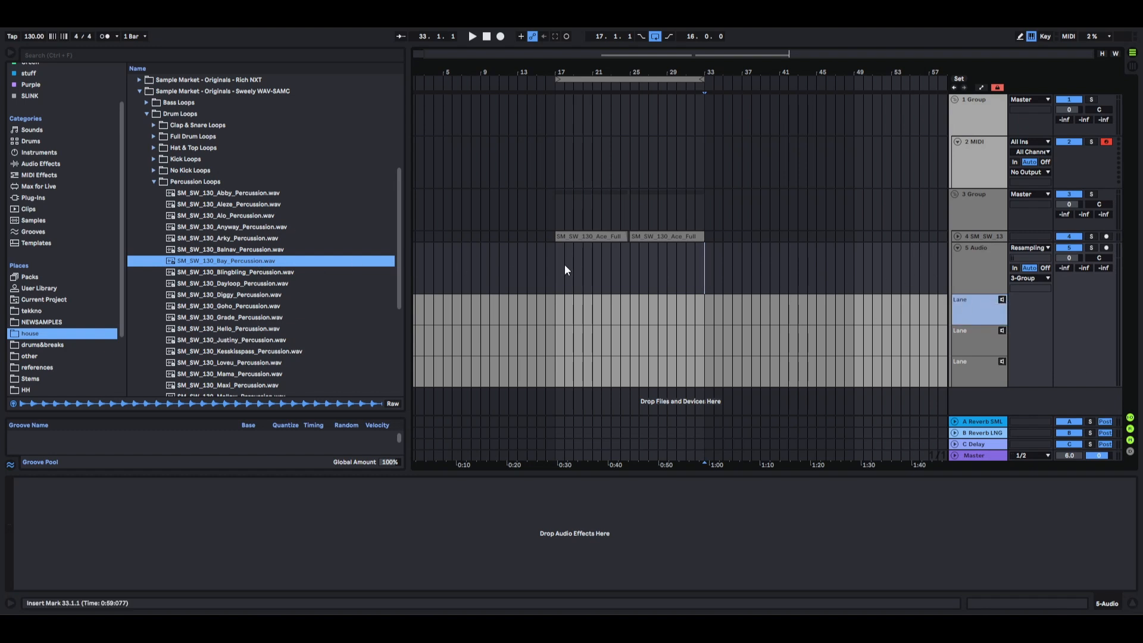
Place SM_SW_130_Abby_Percussion.wav on the main lane of the audio track, starting at bar 17.
{"action": "left_click", "coordinate": [563, 267]}
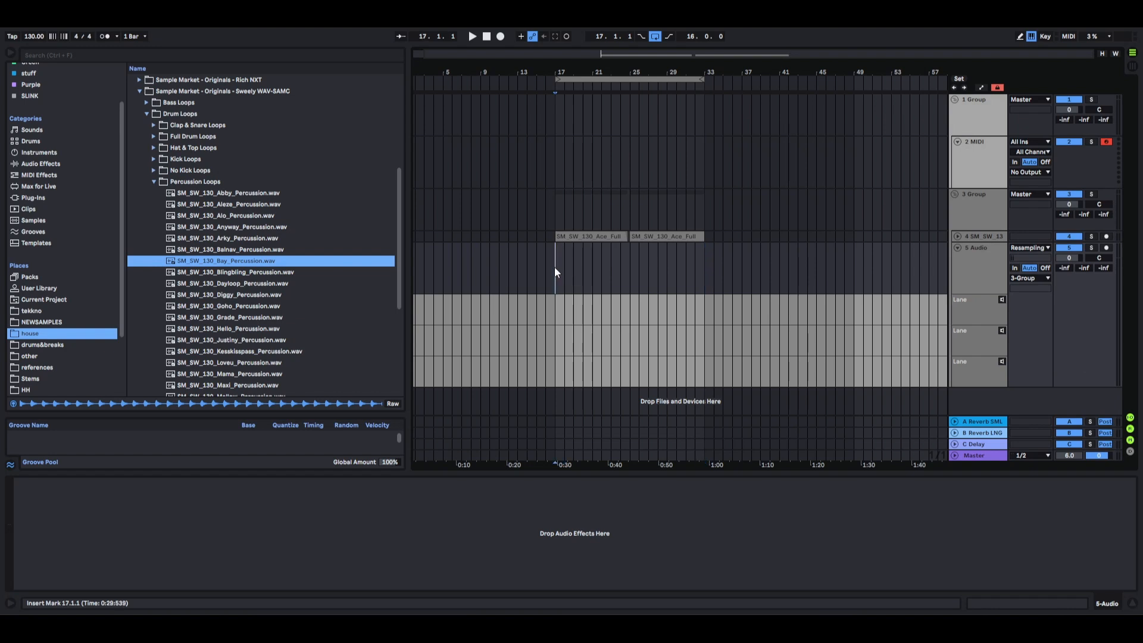
{"action": "left_click", "coordinate": [254, 191]}
{"action": "left_click_drag", "start_coordinate": [256, 194], "coordinate": [559, 282]}
{"action": "scroll", "coordinate": [563, 287], "scroll_direction": "up", "scroll_amount": 6}
{"action": "left_click", "coordinate": [459, 272]}
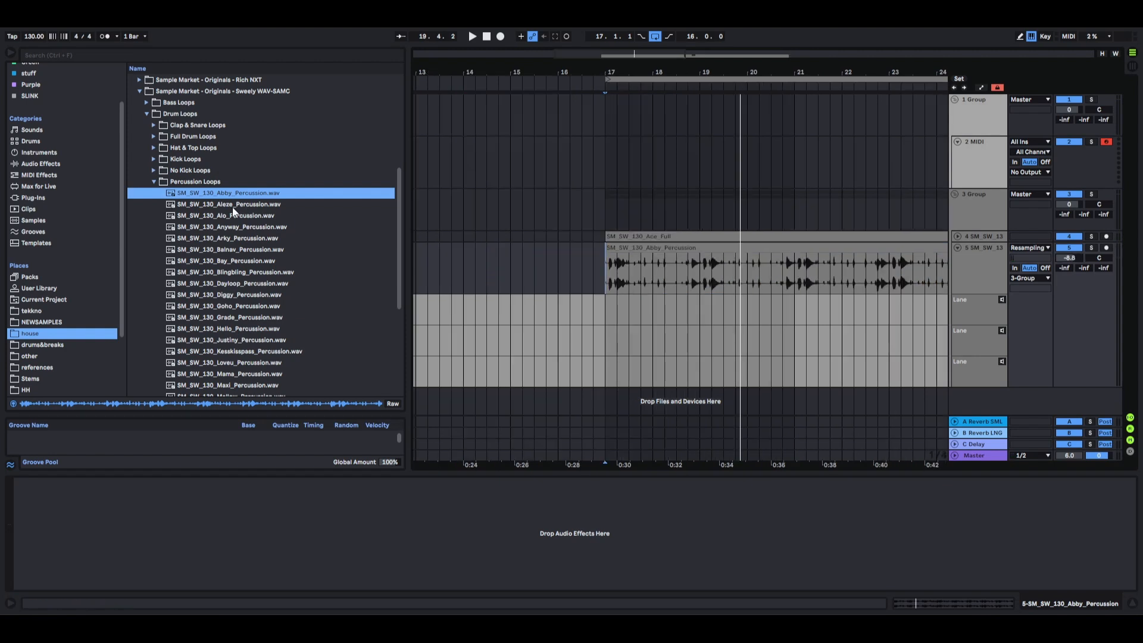
Preview the next percussion loops and place SM_SW_130_Arky_Percussion.wav in the first take lane at bar 17.
{"action": "left_click", "coordinate": [229, 203]}
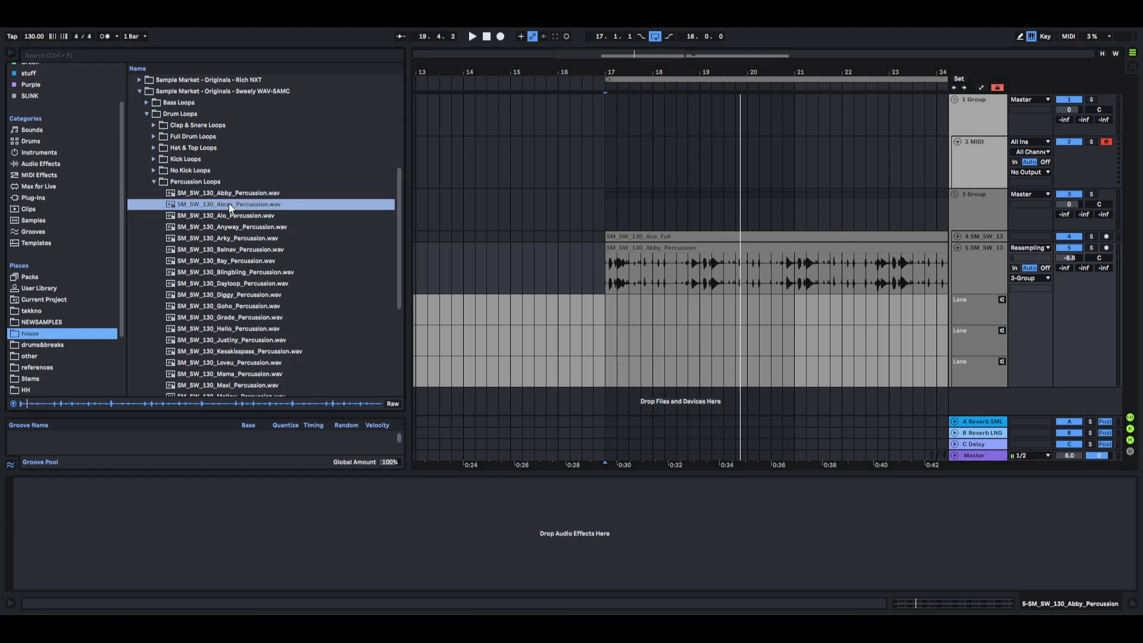
{"action": "key", "text": "Down"}
{"action": "key", "text": "Down"}
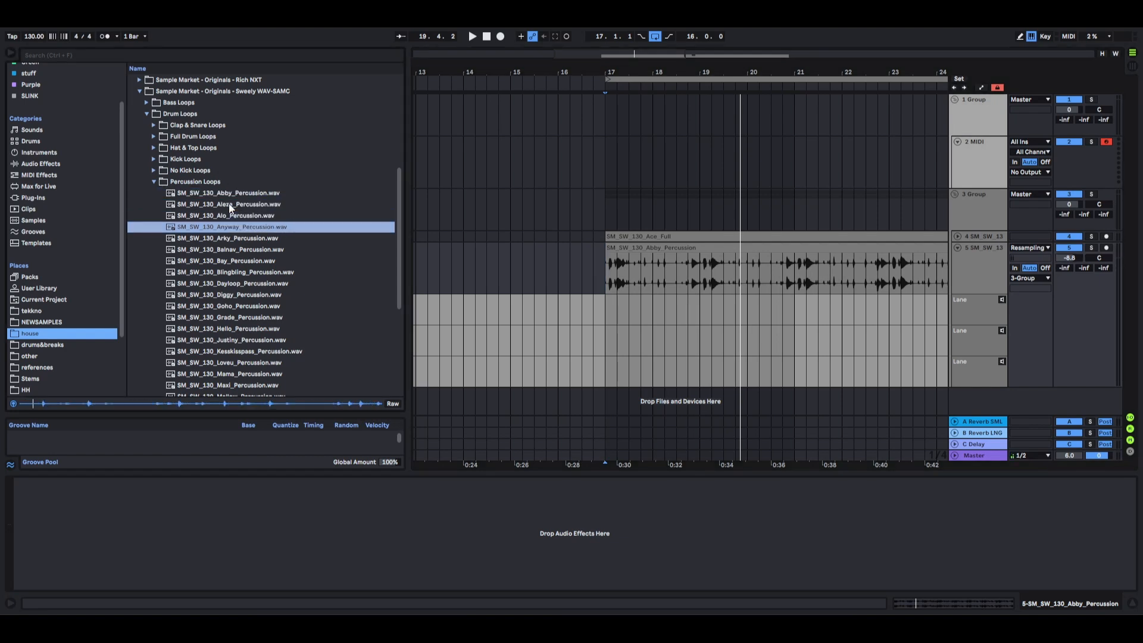
{"action": "key", "text": "Down"}
{"action": "left_click_drag", "start_coordinate": [253, 238], "coordinate": [605, 315]}
Place the Goho percussion loop in the second take lane and the Mellow percussion loop in the third, both starting at bar 17.
{"action": "left_click", "coordinate": [265, 251]}
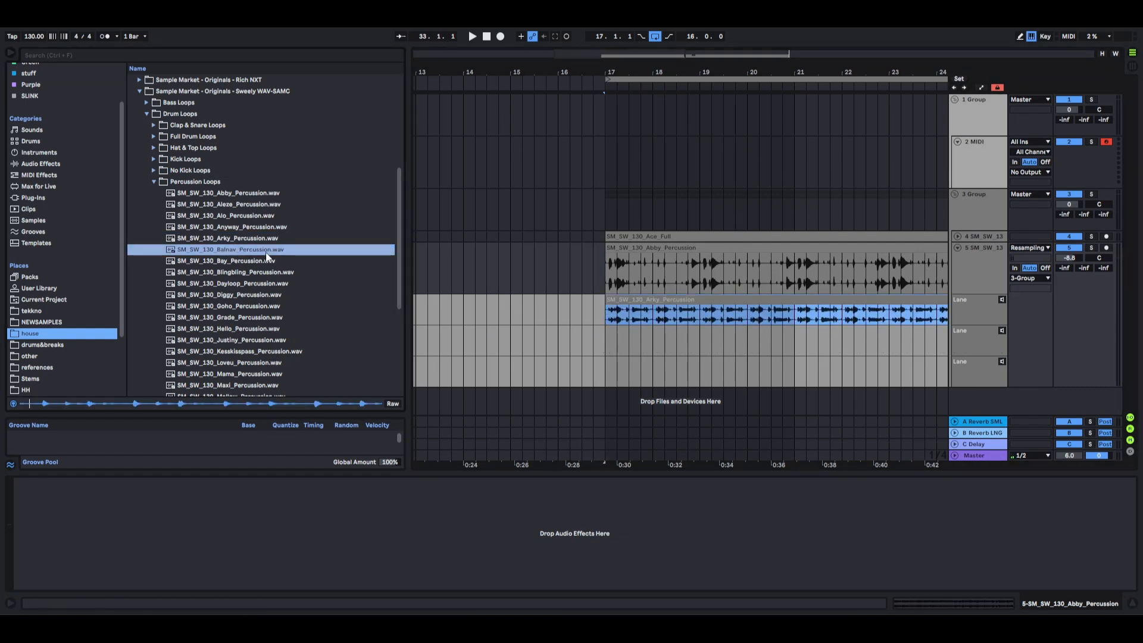
{"action": "left_click", "coordinate": [708, 340]}
{"action": "scroll", "coordinate": [613, 327], "scroll_direction": "left", "scroll_amount": 1}
{"action": "left_click", "coordinate": [968, 319]}
{"action": "left_click", "coordinate": [976, 344]}
{"action": "left_click", "coordinate": [987, 366]}
{"action": "left_click", "coordinate": [974, 309]}
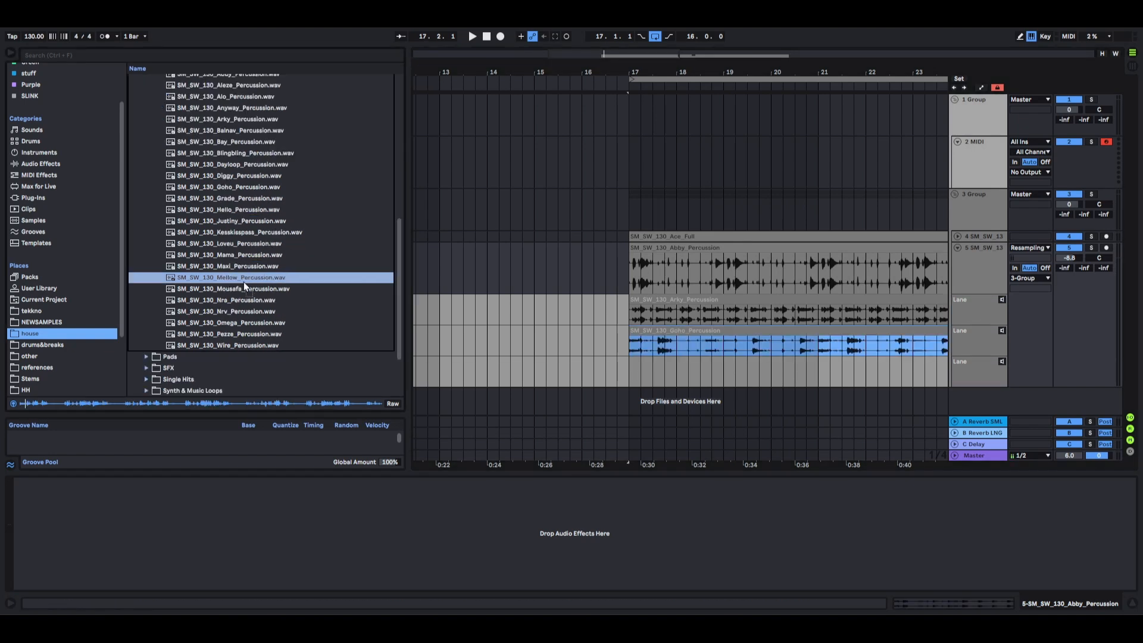
{"action": "left_click_drag", "start_coordinate": [244, 280], "coordinate": [637, 374]}
{"action": "scroll", "coordinate": [679, 378], "scroll_direction": "right", "scroll_amount": 1}
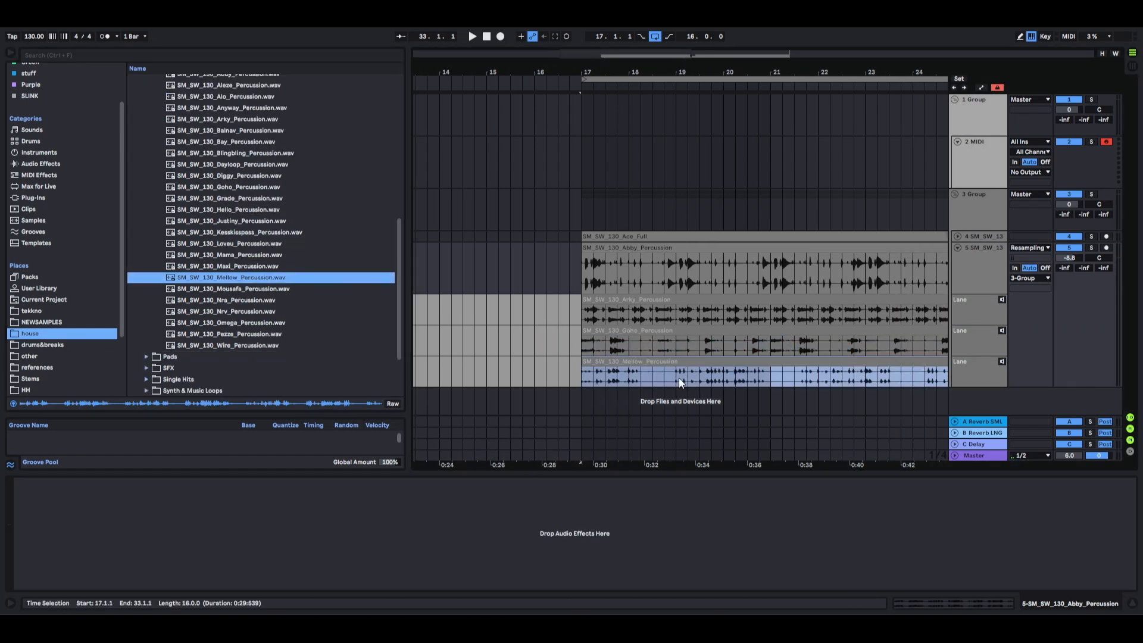
Color the take lane clips: Arky light cyan, Goho purple and Mellow dark blue.
{"action": "scroll", "coordinate": [679, 377], "scroll_direction": "right", "scroll_amount": 1}
{"action": "left_click", "coordinate": [684, 312]}
{"action": "right_click", "coordinate": [683, 312]}
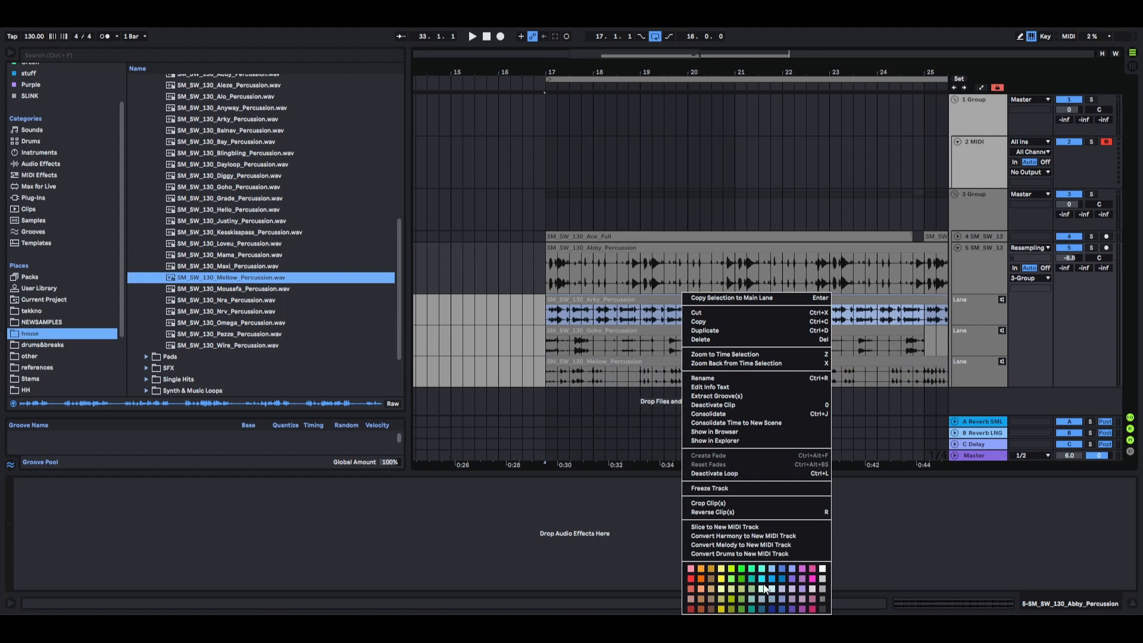
{"action": "left_click", "coordinate": [783, 595]}
{"action": "right_click", "coordinate": [722, 333]}
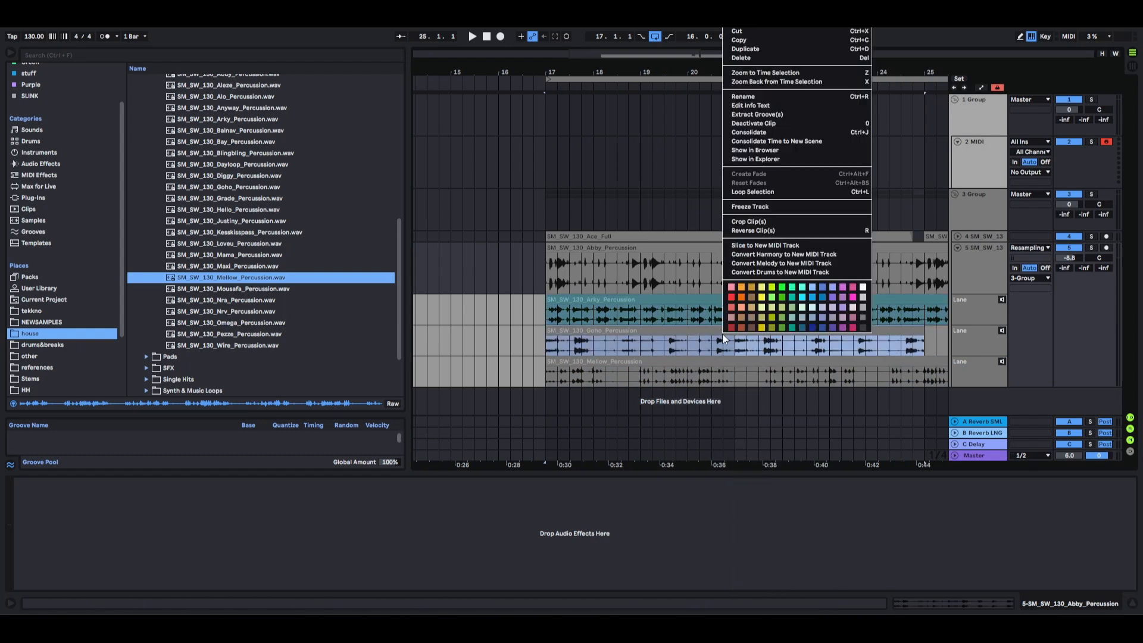
{"action": "left_click", "coordinate": [843, 308]}
{"action": "right_click", "coordinate": [827, 364]}
{"action": "left_click", "coordinate": [926, 356]}
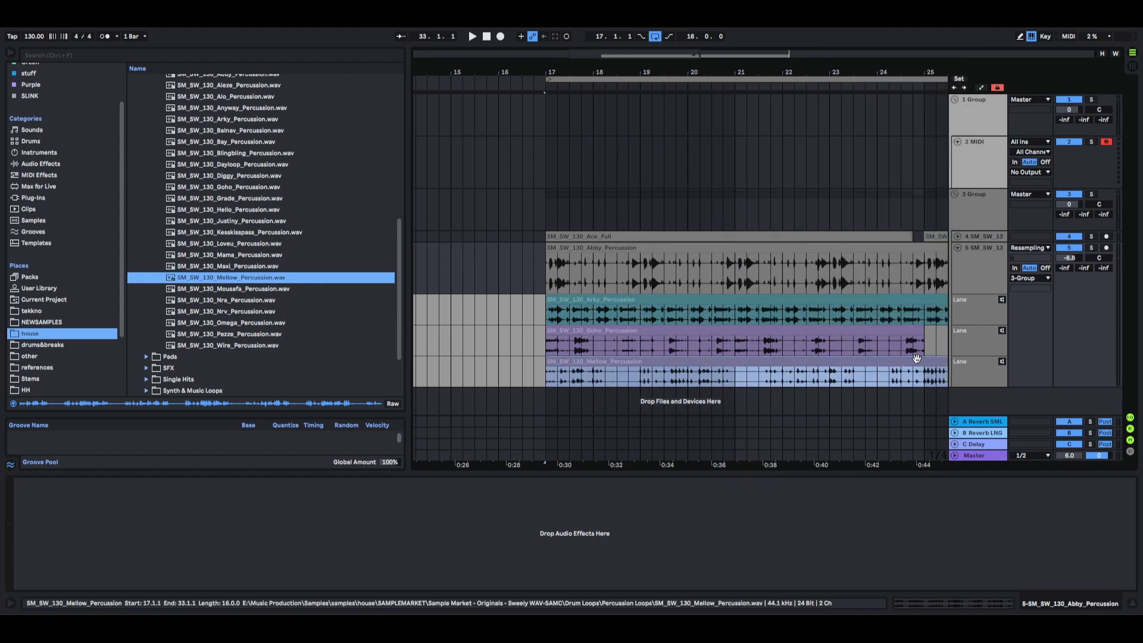
Solo the percussion track and lower its volume to -10.4 dB.
{"action": "scroll", "coordinate": [553, 308], "scroll_direction": "up", "scroll_amount": 5}
{"action": "left_click", "coordinate": [970, 256]}
{"action": "left_click", "coordinate": [1093, 248]}
{"action": "left_click_drag", "start_coordinate": [1071, 256], "coordinate": [1070, 268]}
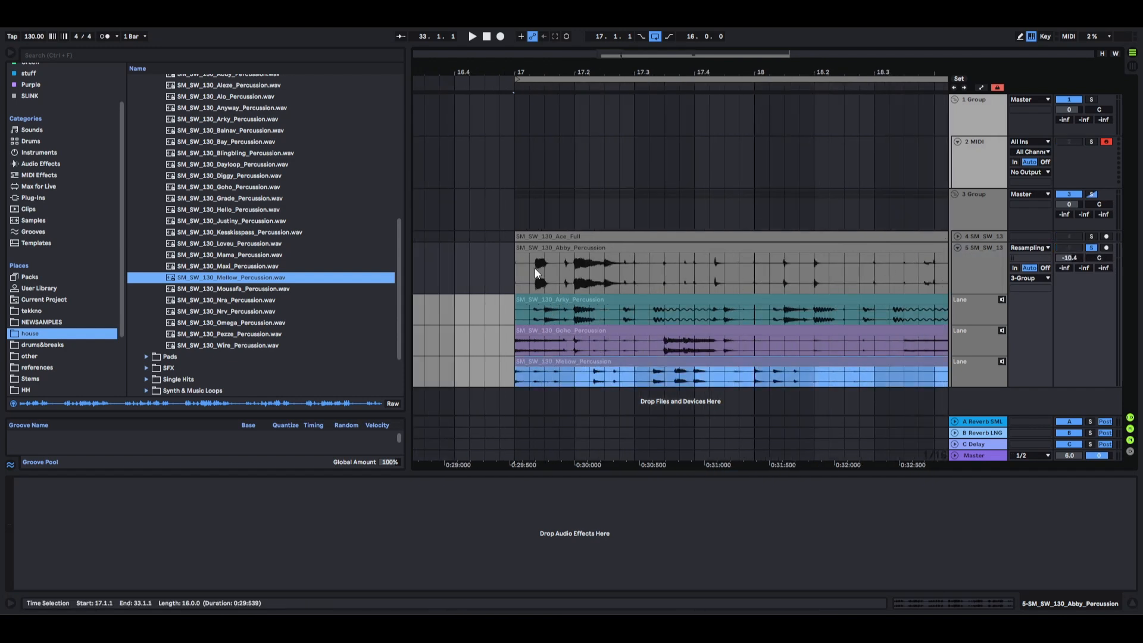
Play the percussion from bar 17, and copy the Arky lane's section from 17.2.1 to 17.2.3 to the main lane.
{"action": "left_click", "coordinate": [516, 273]}
{"action": "key", "text": "space"}
{"action": "key", "text": "space"}
{"action": "left_click_drag", "start_coordinate": [576, 268], "coordinate": [604, 271]}
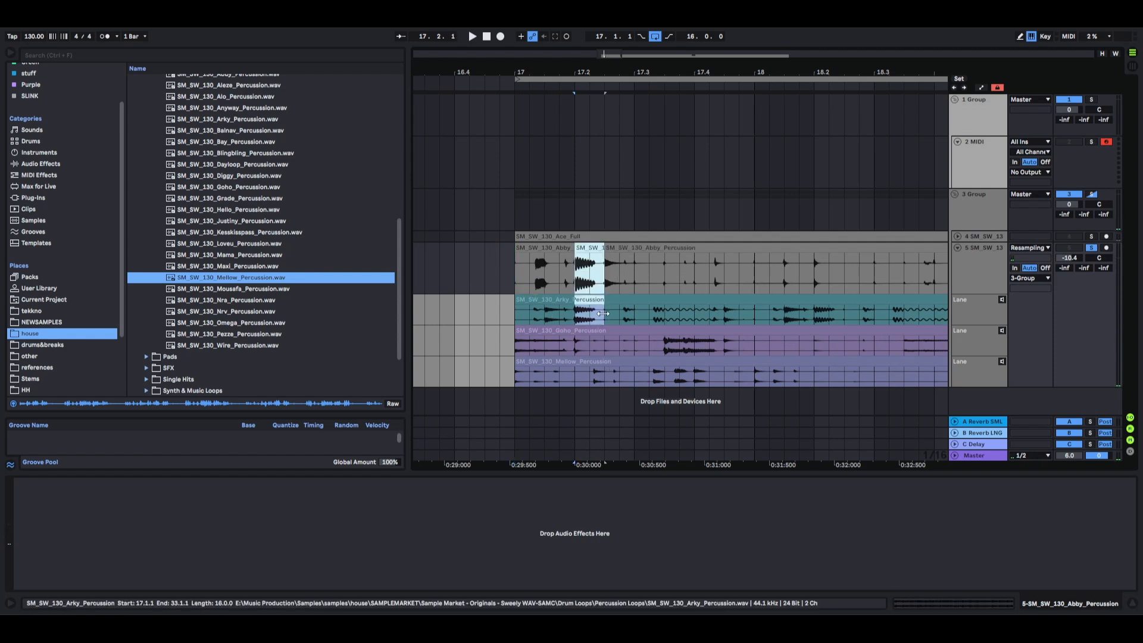
{"action": "left_click_drag", "start_coordinate": [575, 314], "coordinate": [606, 317]}
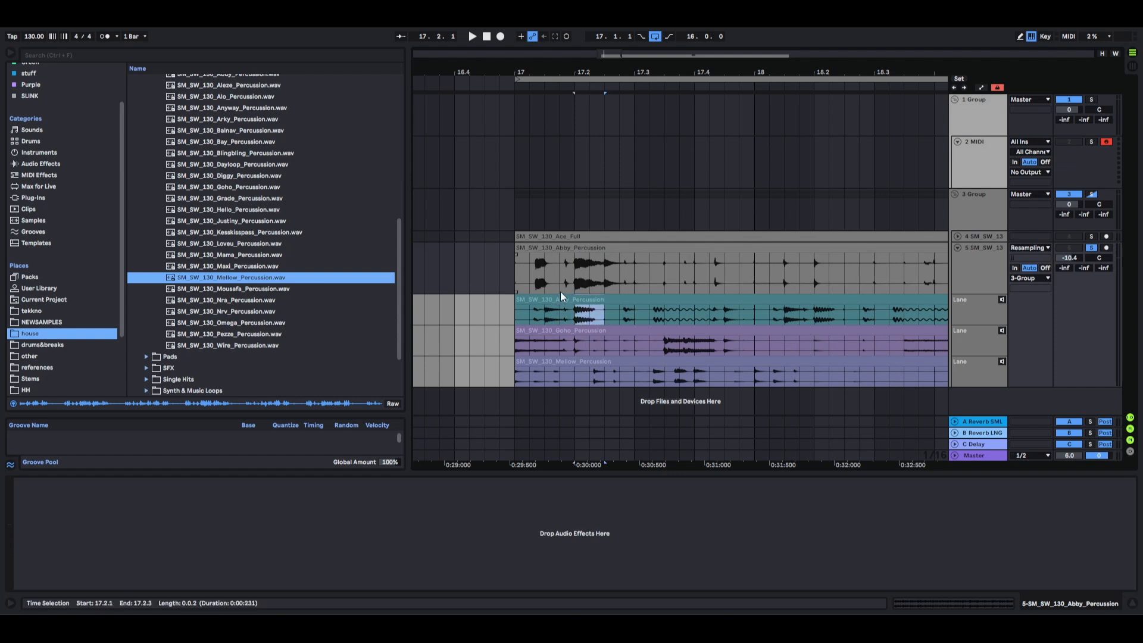
{"action": "key", "text": "Return"}
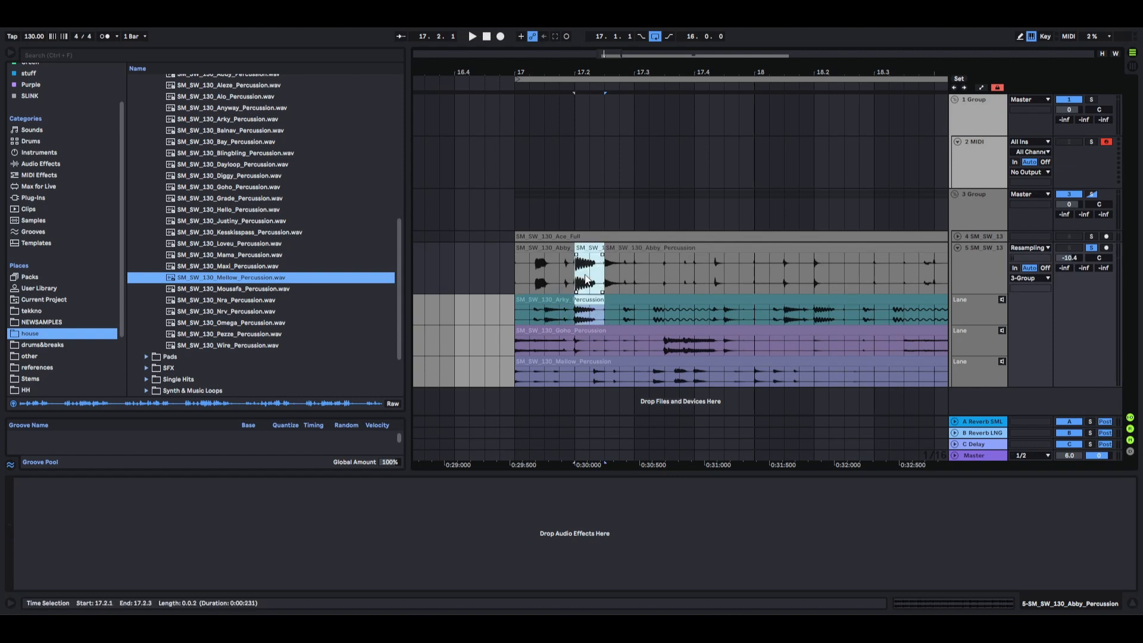
Play back from 17.1.1 and copy the Goho lane's section from 17.3.3 to 17.4.3 to the main lane.
{"action": "left_click", "coordinate": [516, 277]}
{"action": "key", "text": "space"}
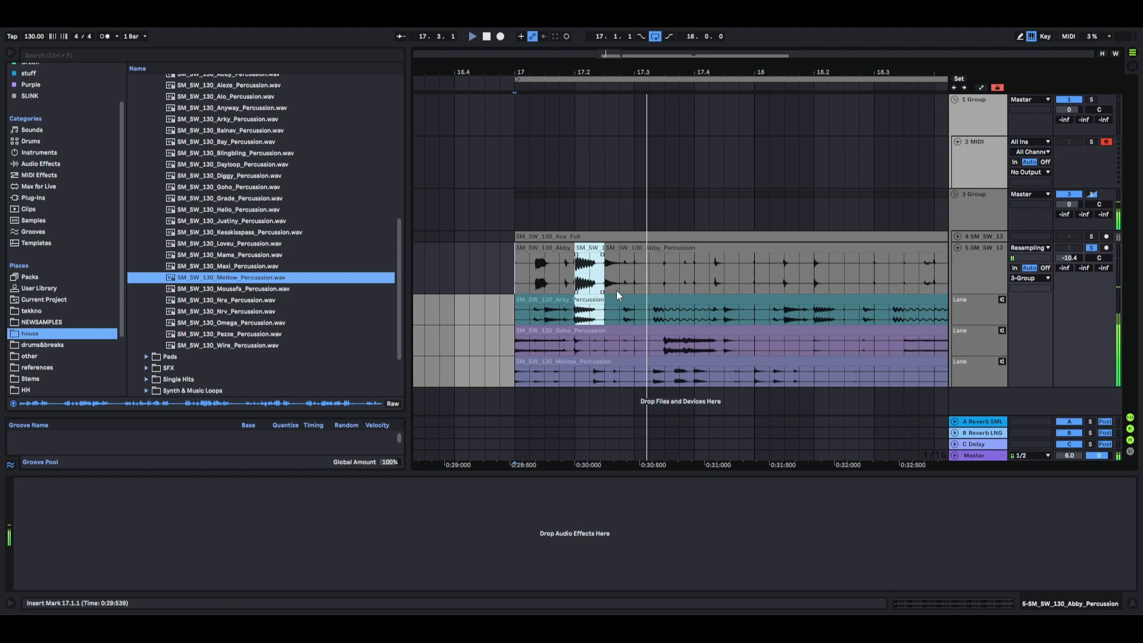
{"action": "left_click_drag", "start_coordinate": [665, 343], "coordinate": [719, 345]}
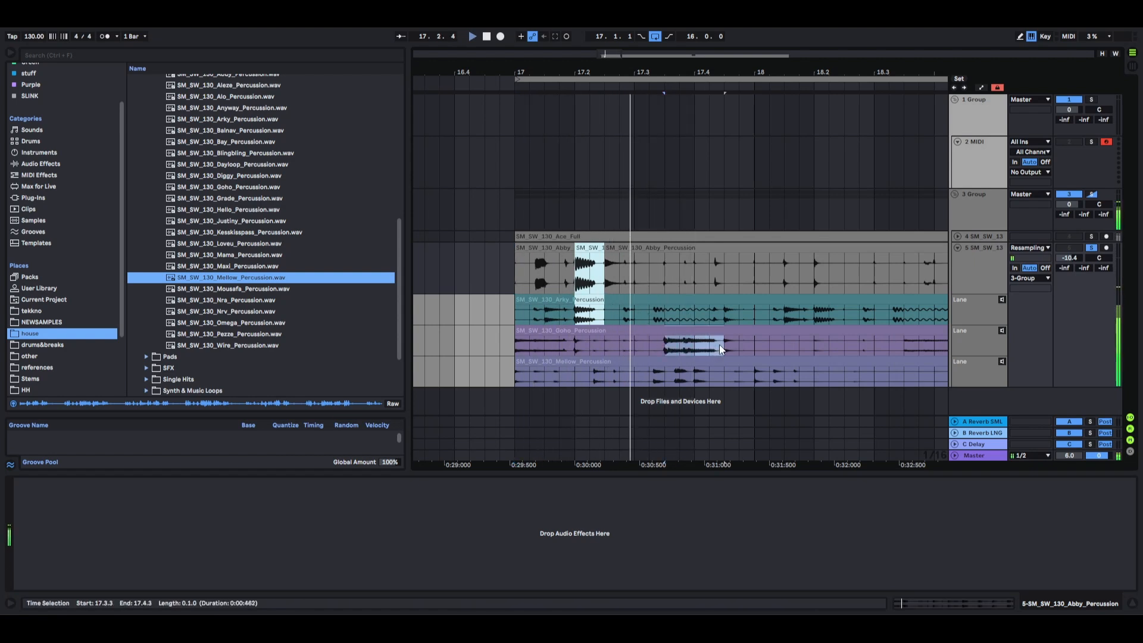
{"action": "key", "text": "Return"}
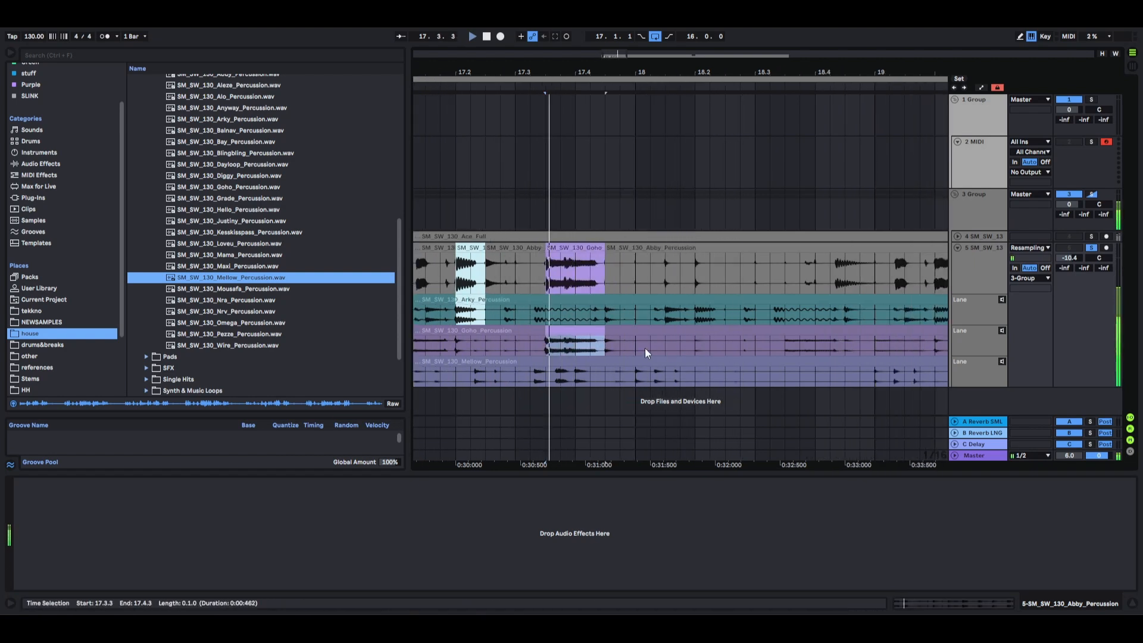
Try the Goho lane's section from 18.3.3 to 18.4.2 in the main lane, and undo it.
{"action": "left_click_drag", "start_coordinate": [785, 348], "coordinate": [831, 350]}
{"action": "key", "text": "Return"}
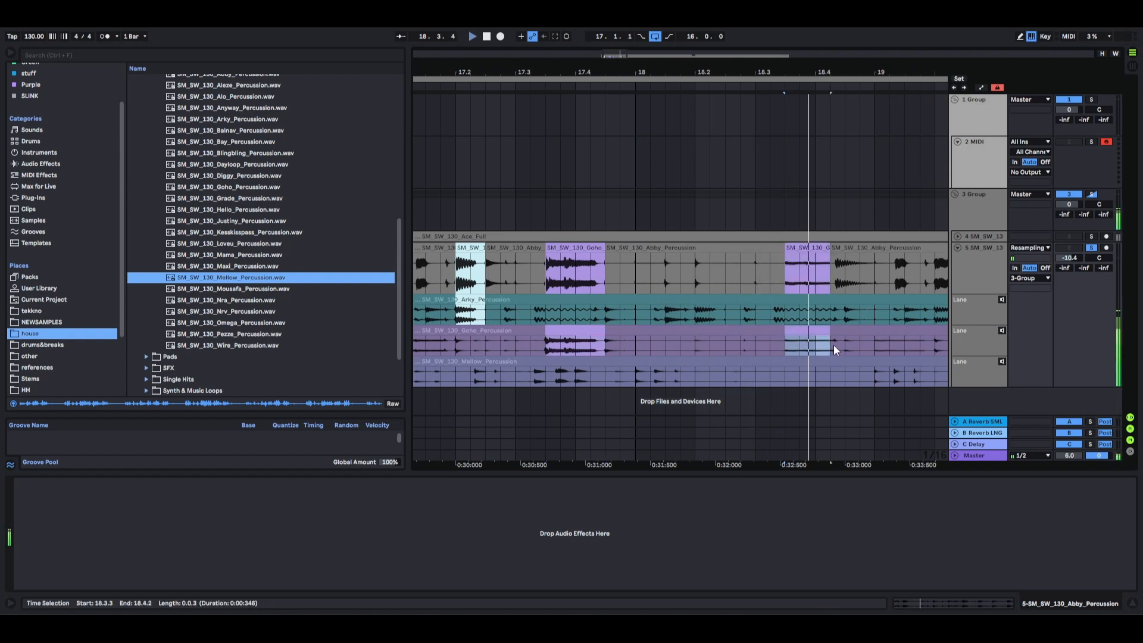
{"action": "key", "text": "ctrl+z"}
Copy the Arky lane's section from 18.3.2 to 18.4.3 to the main lane.
{"action": "left_click", "coordinate": [774, 315]}
{"action": "left_click_drag", "start_coordinate": [773, 313], "coordinate": [844, 318]}
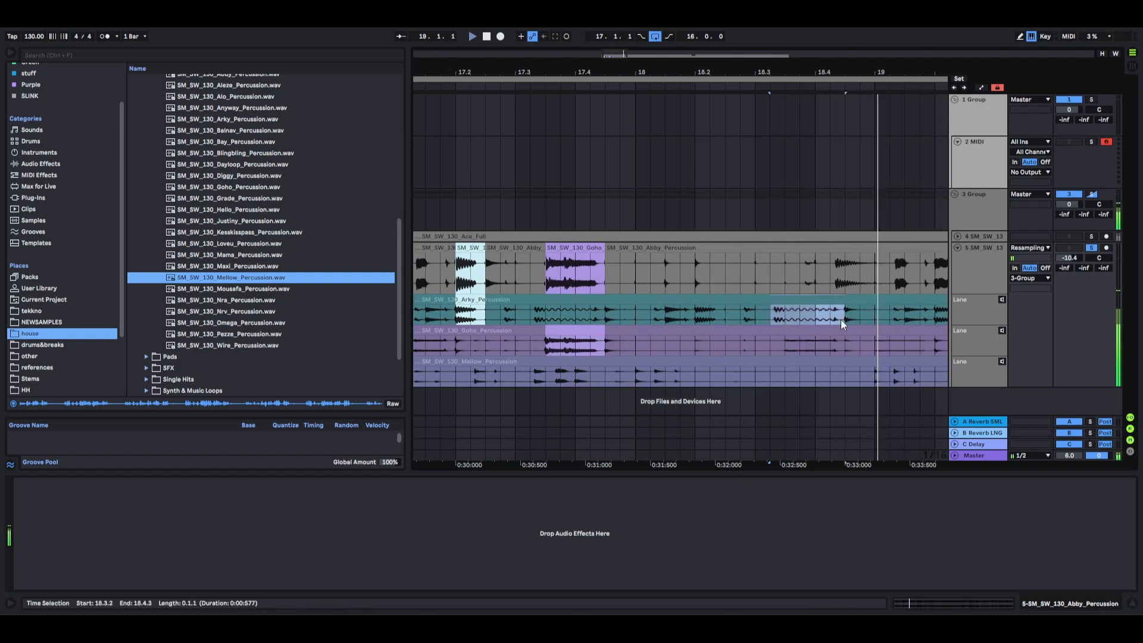
{"action": "key", "text": "Return"}
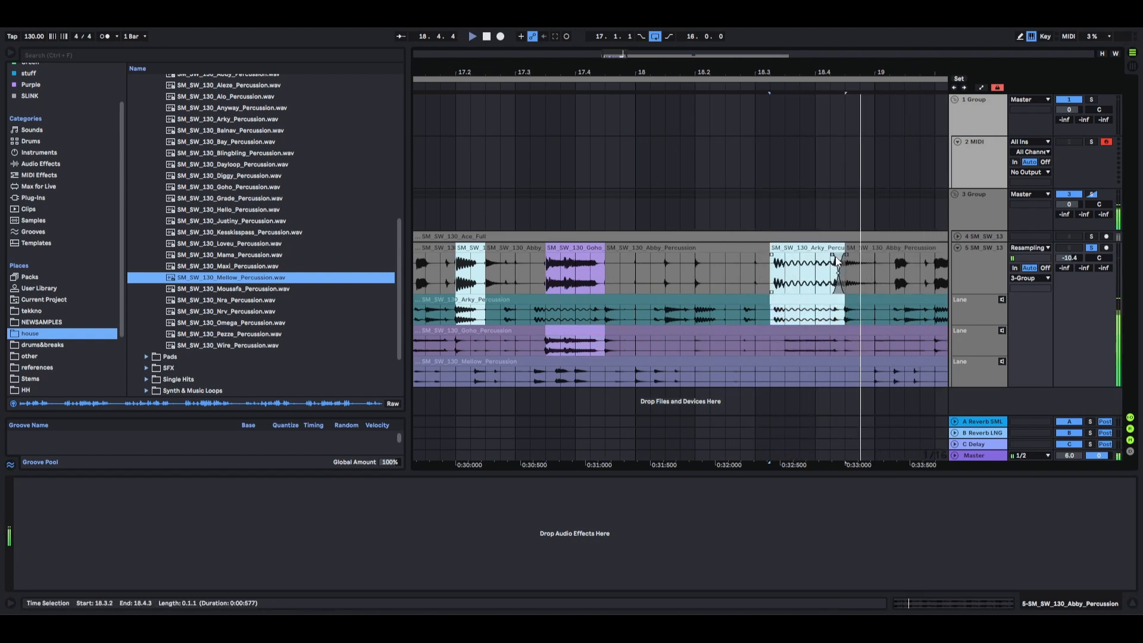
Play from 17.1.1 and copy the Mellow lane's section from 17.3.1 to 17.3.3 to the main lane, just before the Goho segment.
{"action": "scroll", "coordinate": [737, 270], "scroll_direction": "down", "scroll_amount": 3}
{"action": "left_click", "coordinate": [574, 271]}
{"action": "key", "text": "space"}
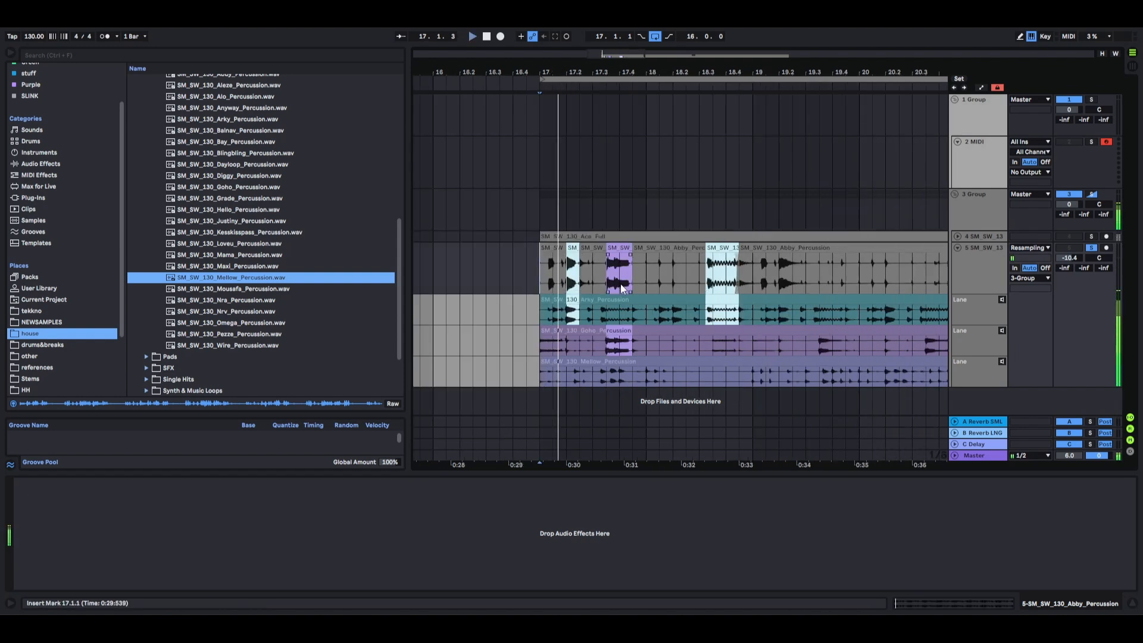
{"action": "left_click_drag", "start_coordinate": [651, 375], "coordinate": [675, 376]}
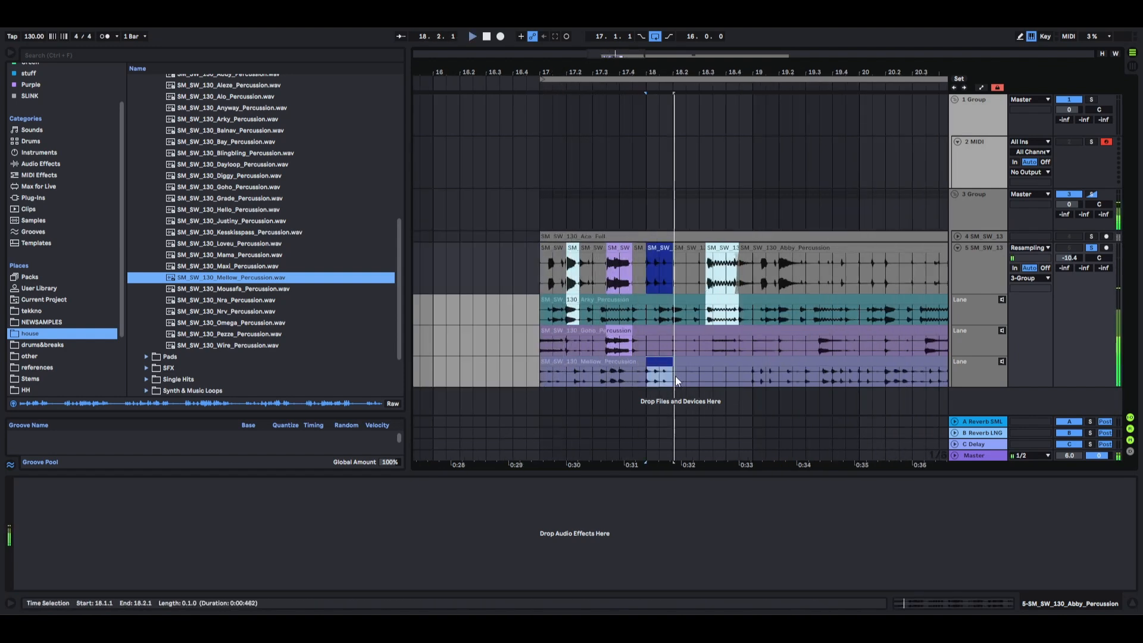
{"action": "left_click", "coordinate": [562, 377]}
{"action": "left_click", "coordinate": [506, 275]}
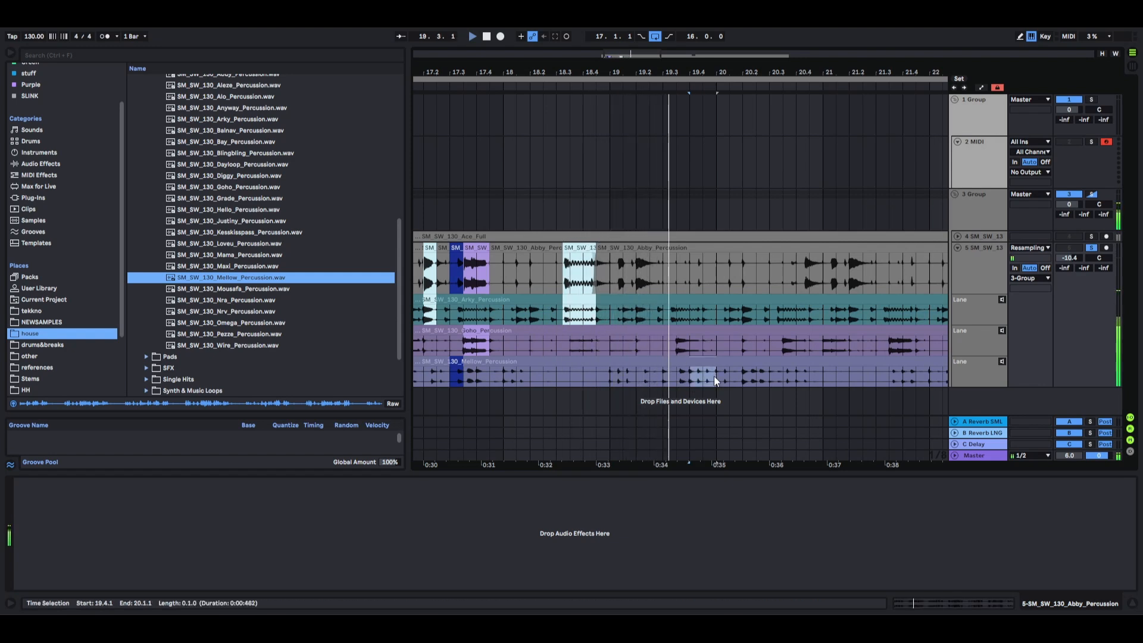
Copy the Mellow lane's one-beat section starting at 20.2.1 to the main lane and play it back.
{"action": "left_click", "coordinate": [712, 377]}
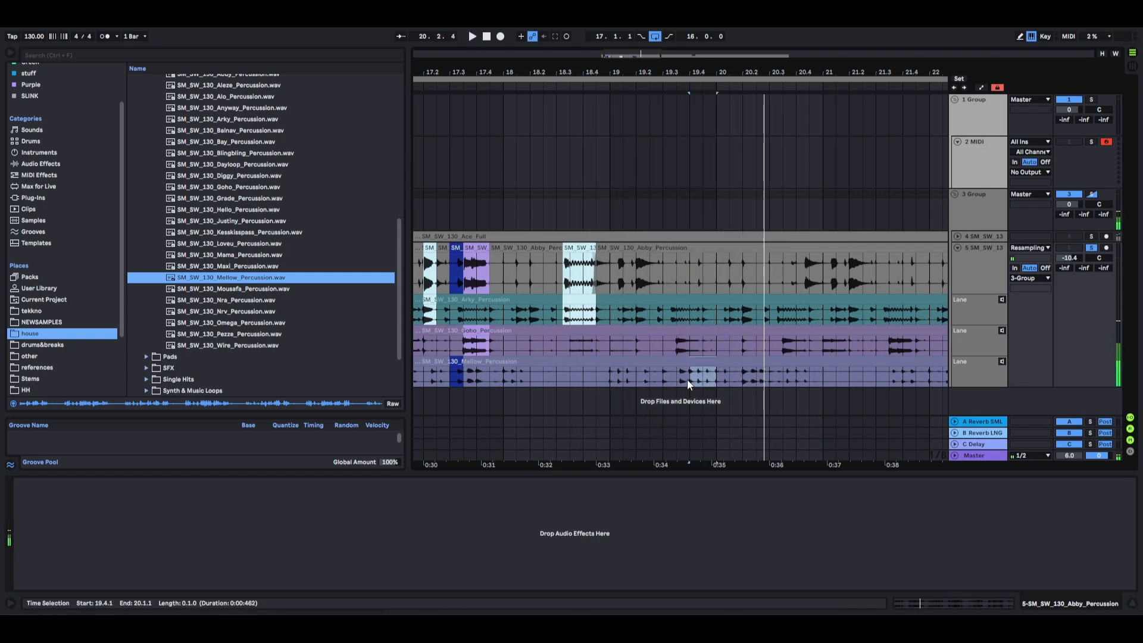
{"action": "left_click", "coordinate": [754, 377]}
{"action": "left_click", "coordinate": [720, 269]}
{"action": "key", "text": "space"}
Copy Arky's section at 18.1 and Mellow's from 18.2.1 to 18.3.1 to the main lane, and open the short Abby clip at 18.3.1.
{"action": "key", "text": "space"}
{"action": "left_click", "coordinate": [483, 268]}
{"action": "key", "text": "space"}
{"action": "key", "text": "space"}
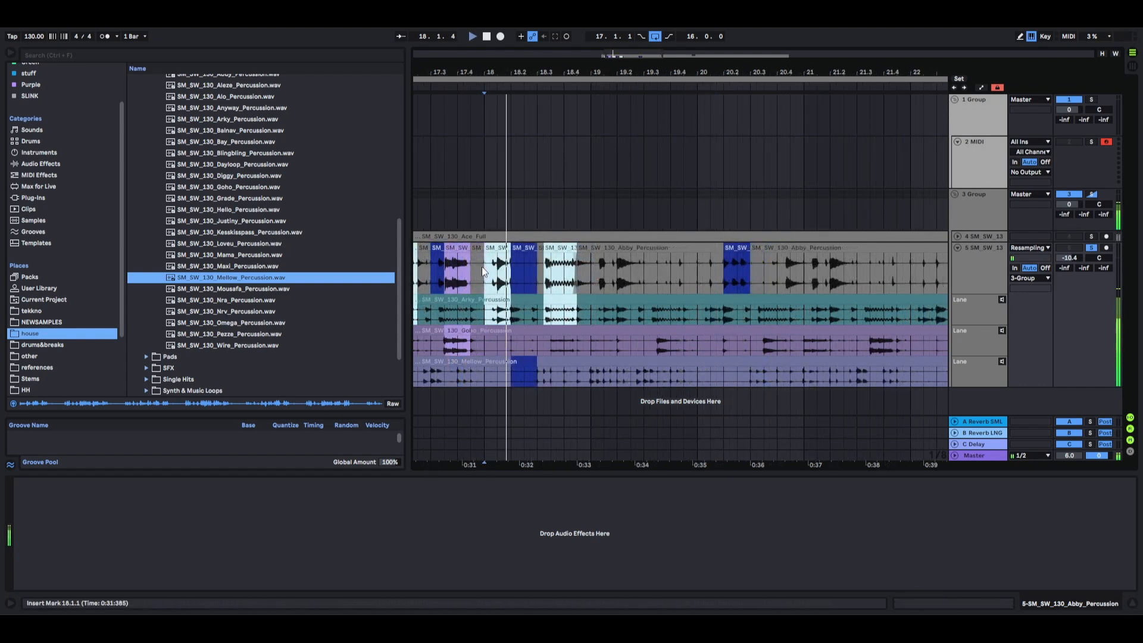
{"action": "left_click", "coordinate": [524, 248]}
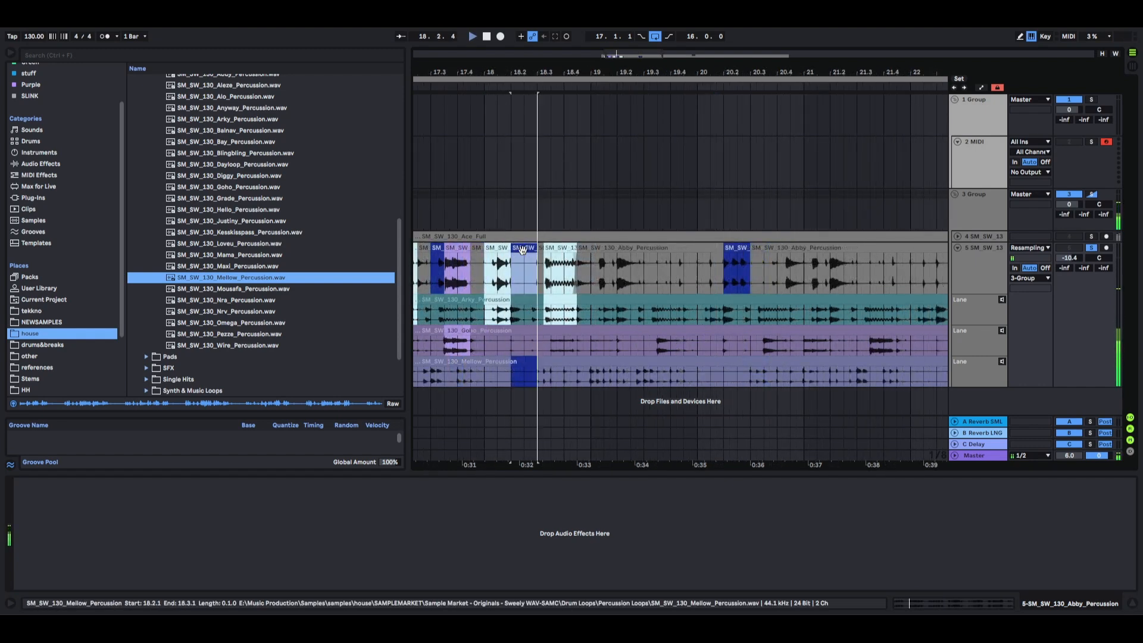
{"action": "double_click", "coordinate": [540, 248]}
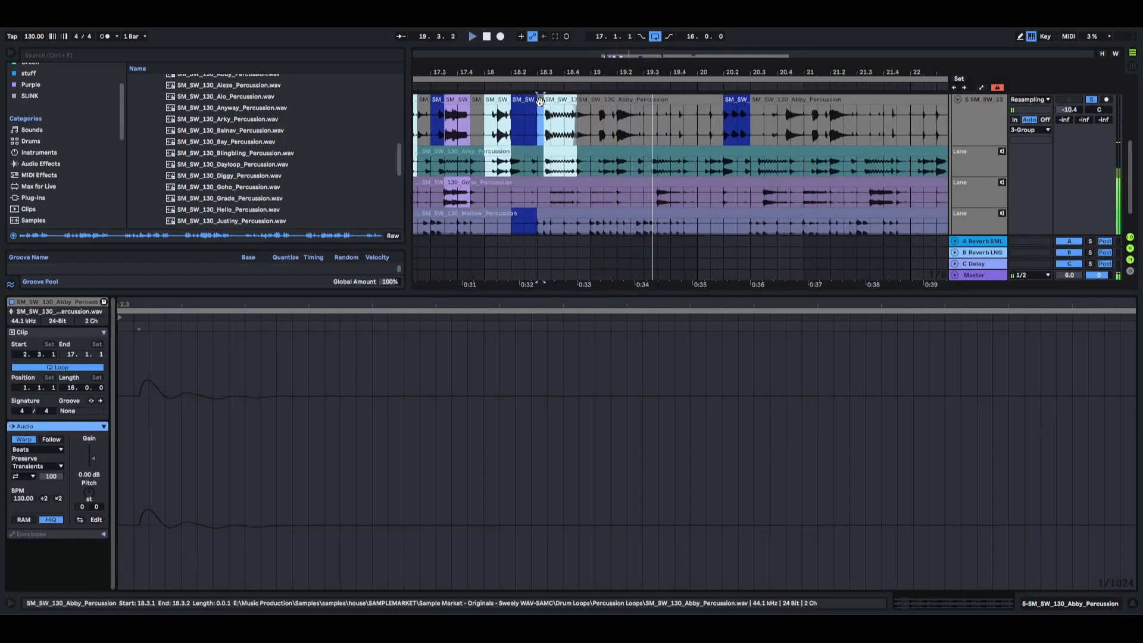
Extend the short Abby clip back over the Mellow segment to 18.2.1 and delete the Mellow take lane.
{"action": "left_click_drag", "start_coordinate": [539, 100], "coordinate": [511, 100]}
{"action": "key", "text": "shift+Tab"}
{"action": "left_click", "coordinate": [970, 377]}
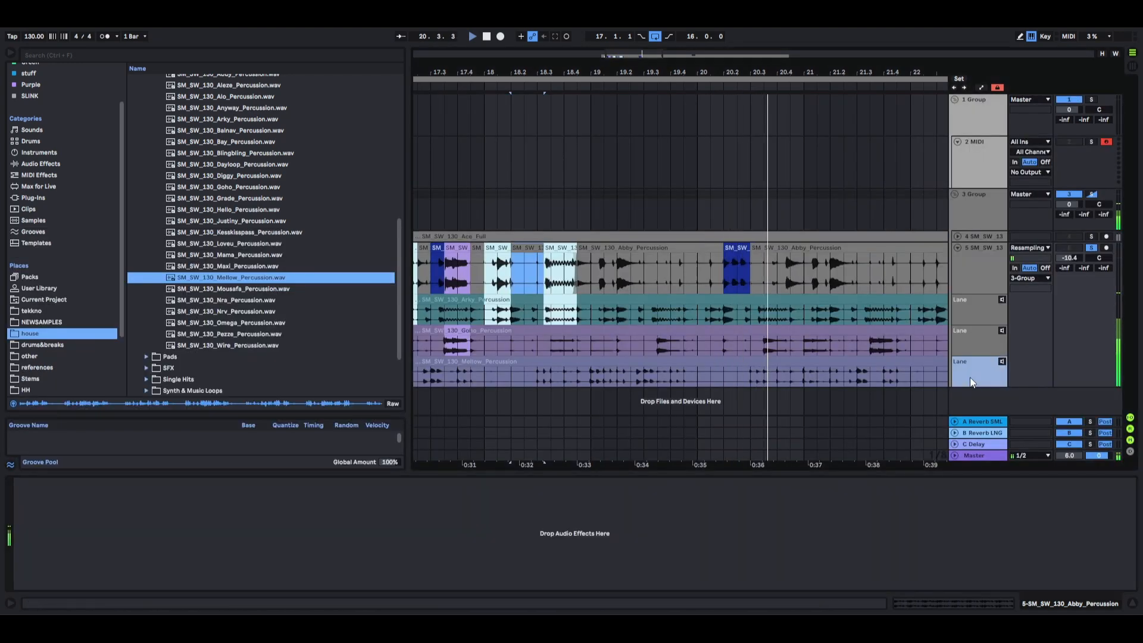
{"action": "key", "text": "Delete"}
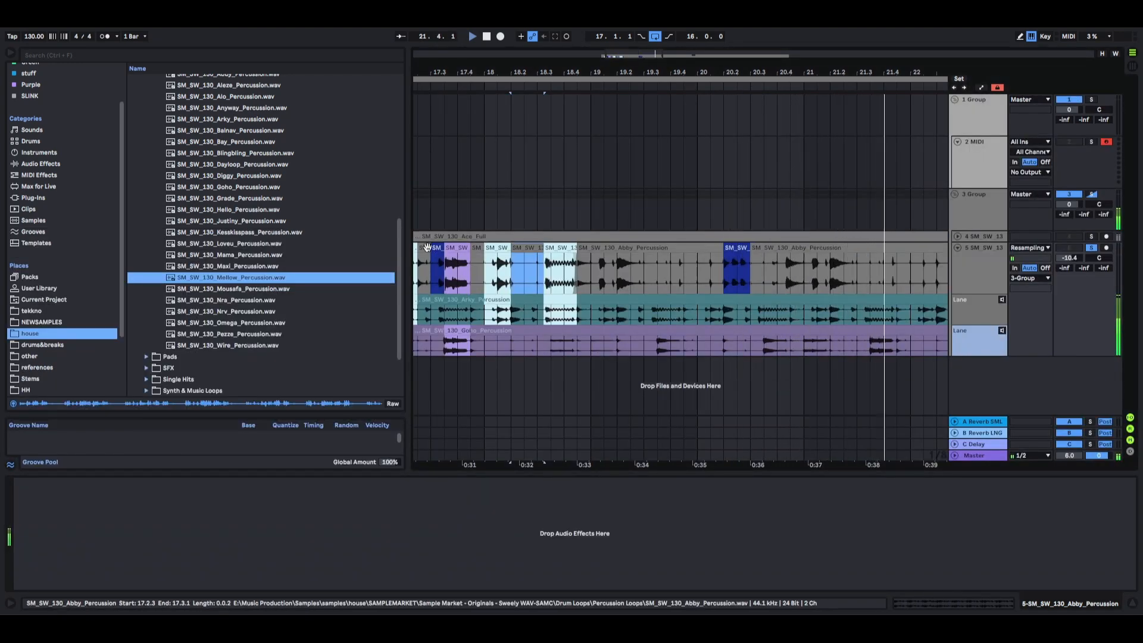
Extend the Abby clip that ends at 17.3.1 over the Mellow segment to 17.3.3 and stop playback.
{"action": "left_click_drag", "start_coordinate": [430, 247], "coordinate": [432, 247]}
{"action": "left_click_drag", "start_coordinate": [433, 248], "coordinate": [444, 248]}
{"action": "key", "text": "space"}
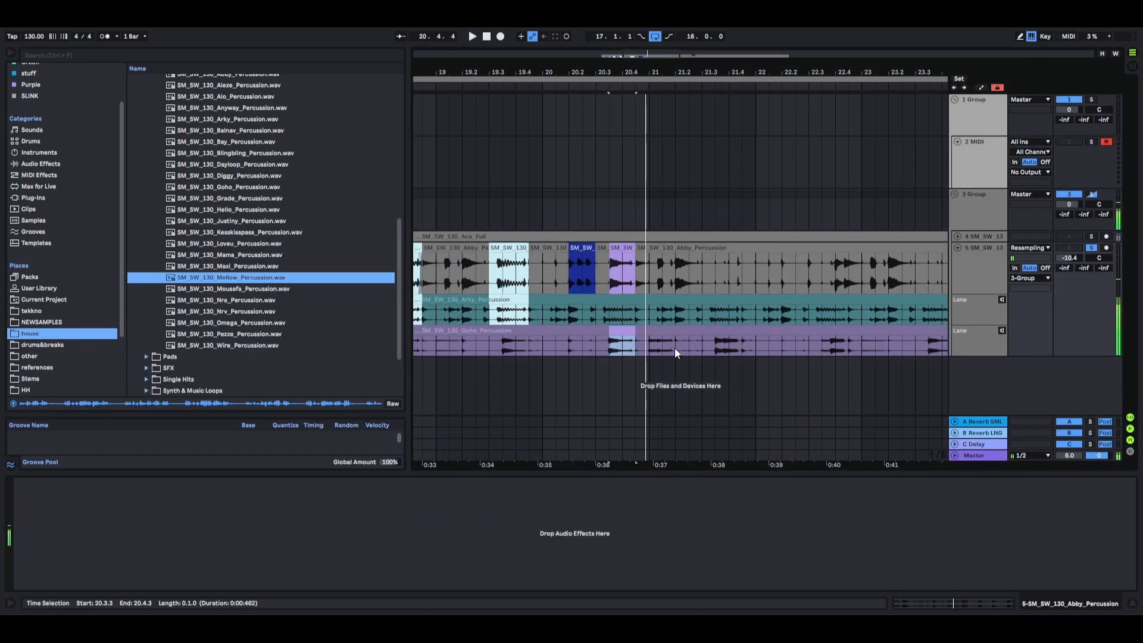
{"action": "scroll", "coordinate": [675, 351], "scroll_direction": "down", "scroll_amount": 4}
{"action": "left_click_drag", "start_coordinate": [674, 348], "coordinate": [474, 275]}
{"action": "key", "text": "ctrl+d"}
{"action": "left_click", "coordinate": [737, 372]}
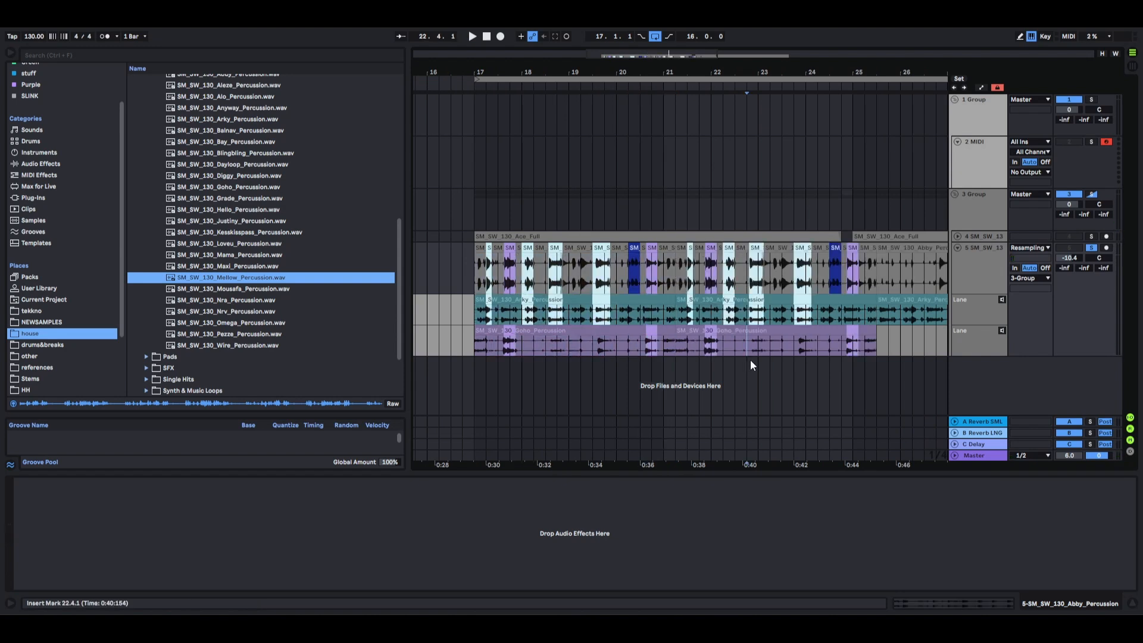
{"action": "key", "text": "ctrl+z"}
Duplicate the four-bar section from 17.1.1 to 21.1.1 across the main lane and both take lanes.
{"action": "left_click_drag", "start_coordinate": [660, 347], "coordinate": [477, 281]}
{"action": "key", "text": "ctrl+d"}
{"action": "left_click", "coordinate": [755, 370]}
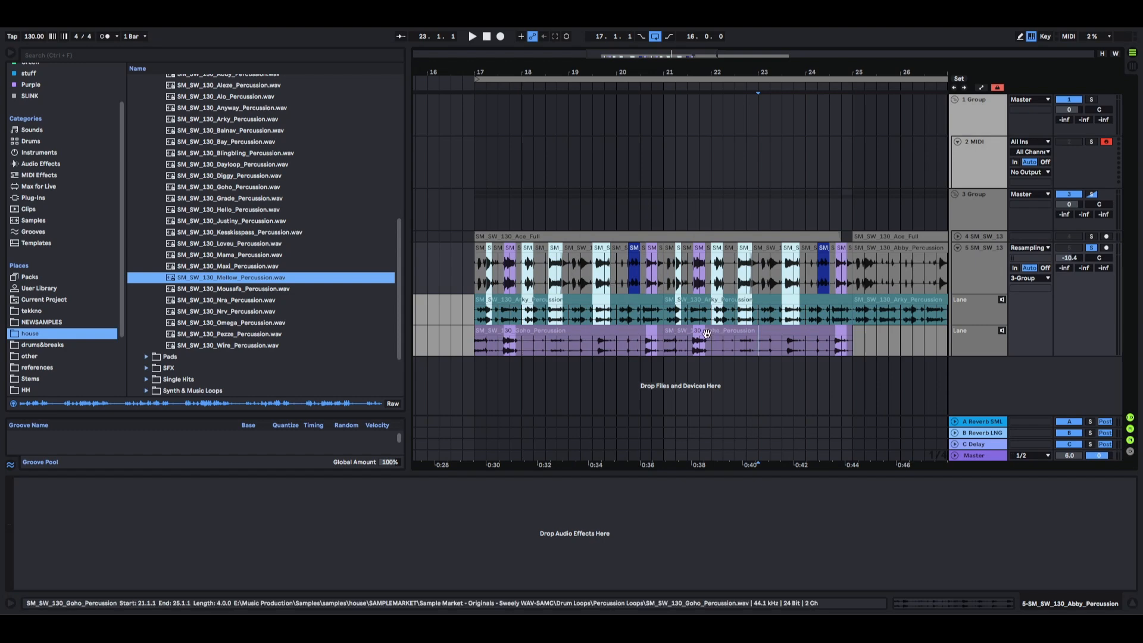
Look over the original and duplicated percussion comp between bars 18 and 25 for segments to vary.
{"action": "scroll", "coordinate": [709, 334], "scroll_direction": "up", "scroll_amount": 5, "text": "ctrl"}
{"action": "scroll", "coordinate": [655, 349], "scroll_direction": "down", "scroll_amount": 3, "text": "ctrl"}
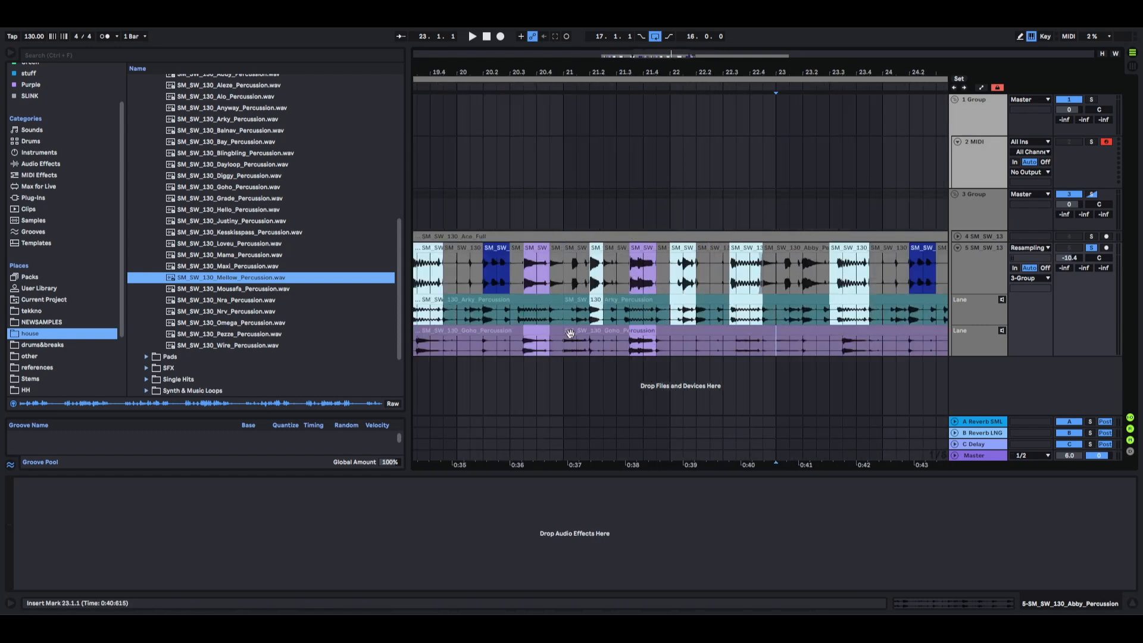
{"action": "scroll", "coordinate": [605, 359], "scroll_direction": "right", "scroll_amount": 3}
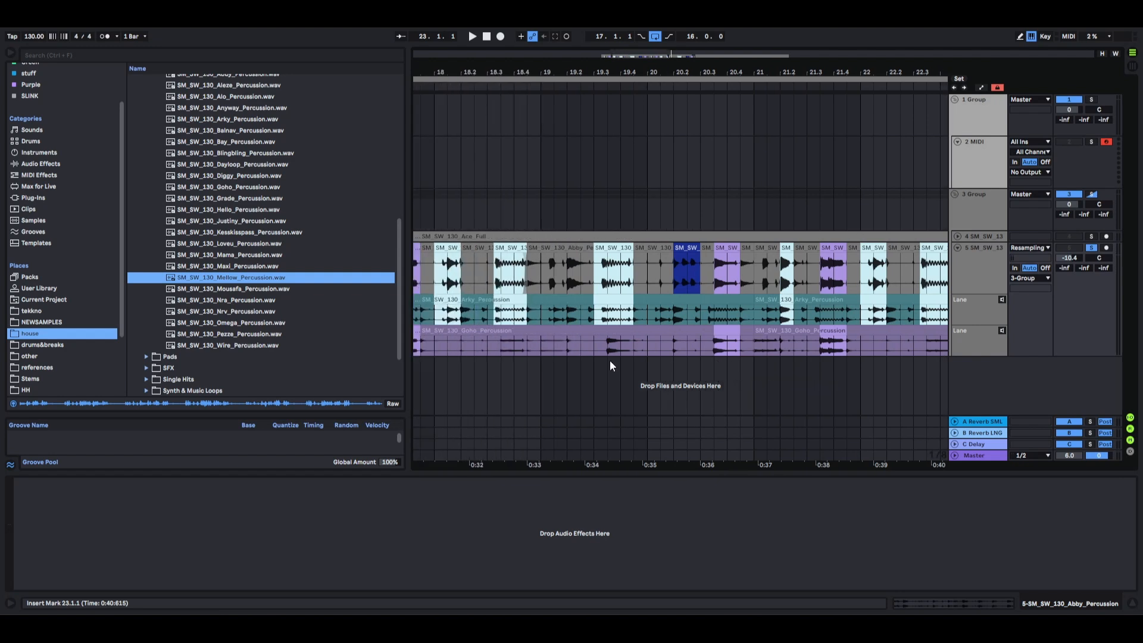
{"action": "left_click", "coordinate": [596, 331]}
{"action": "left_click", "coordinate": [595, 331]}
{"action": "left_click", "coordinate": [548, 247]}
{"action": "left_click", "coordinate": [594, 248]}
{"action": "left_click", "coordinate": [634, 248]}
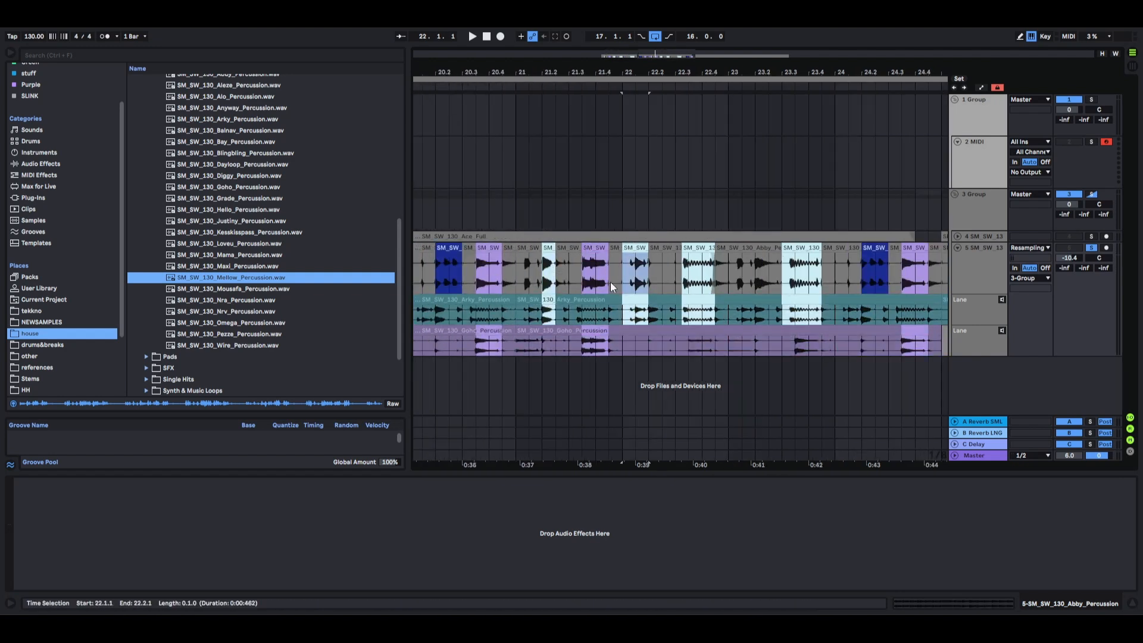
Copy the Goho lane's section from 21.2.1 to 21.2.3 and Arky's from 21.3.3 to 21.4.3 to the main lane.
{"action": "left_click", "coordinate": [546, 347]}
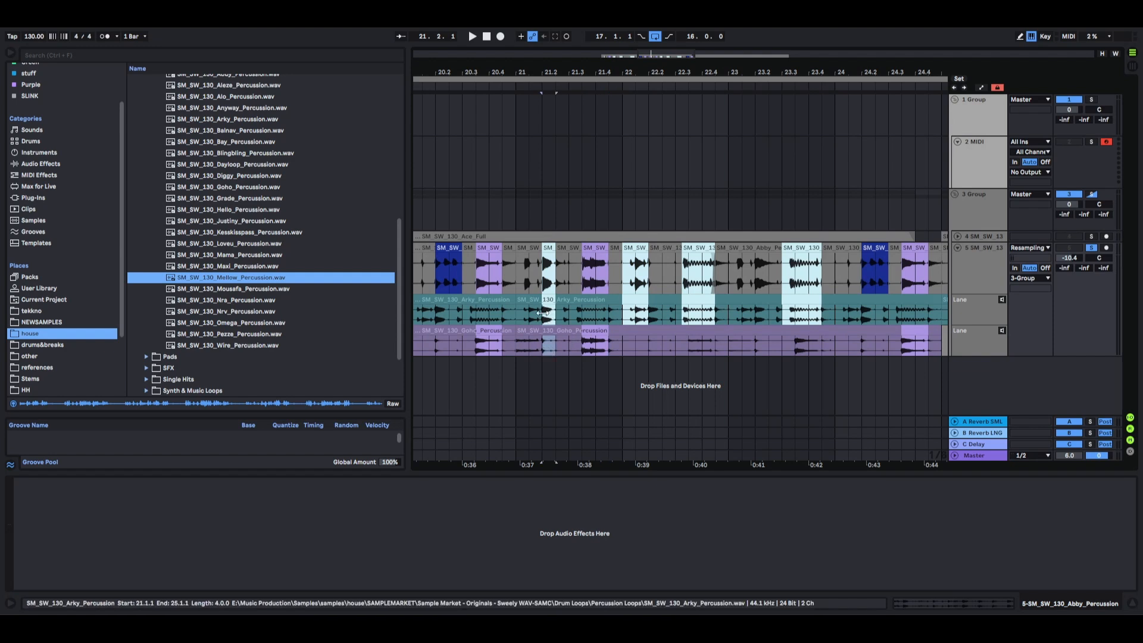
{"action": "key", "text": "Return"}
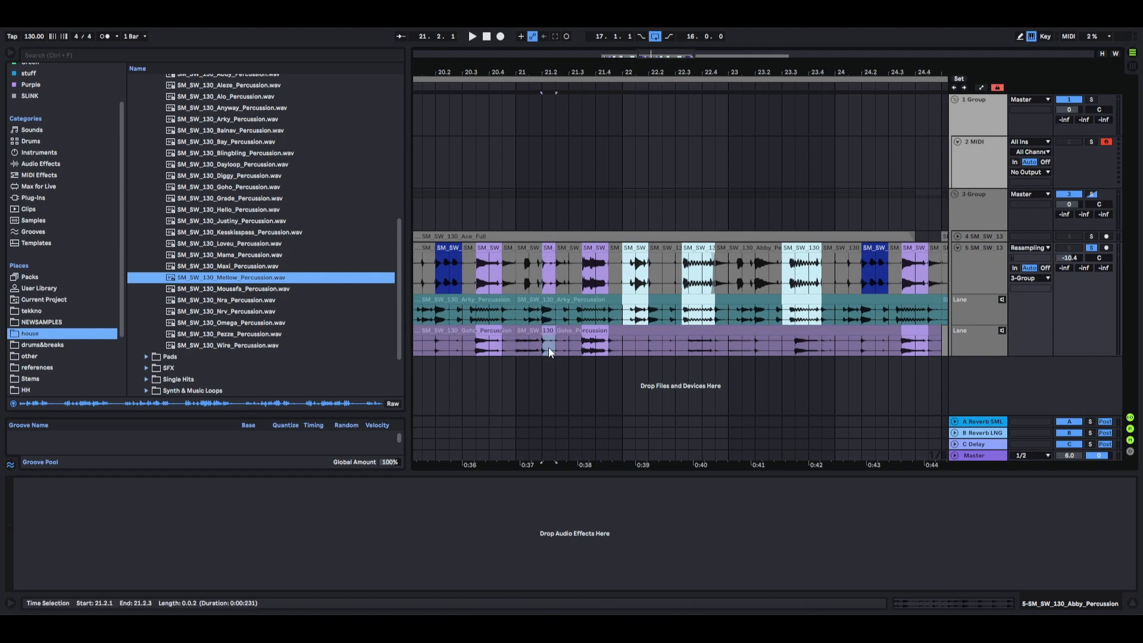
{"action": "left_click", "coordinate": [583, 320]}
{"action": "key", "text": "Return"}
Copy the Goho lane's sections from 22.1.1 to 22.2.1 and from 22.3.2 to 22.4.3 to the main lane.
{"action": "left_click", "coordinate": [628, 342]}
{"action": "key", "text": "Return"}
{"action": "scroll", "coordinate": [688, 350], "scroll_direction": "up", "scroll_amount": 3}
{"action": "key", "text": "Return"}
{"action": "mouse_move", "coordinate": [676, 345]}
{"action": "left_mouse_down"}
{"action": "mouse_move", "coordinate": [740, 345]}
{"action": "mouse_move", "coordinate": [681, 350]}
{"action": "left_mouse_up"}
{"action": "key", "text": "Return"}
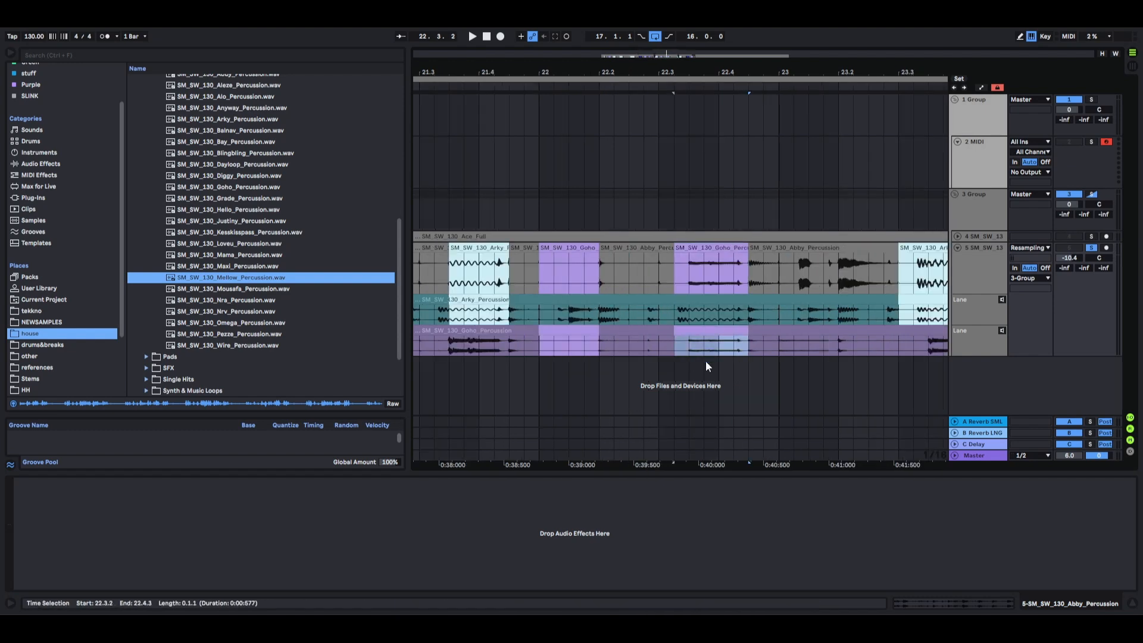
Copy the Goho lane's section from 23.3.1 to 23.4.3 to the main lane.
{"action": "scroll", "coordinate": [814, 361], "scroll_direction": "down", "scroll_amount": 5}
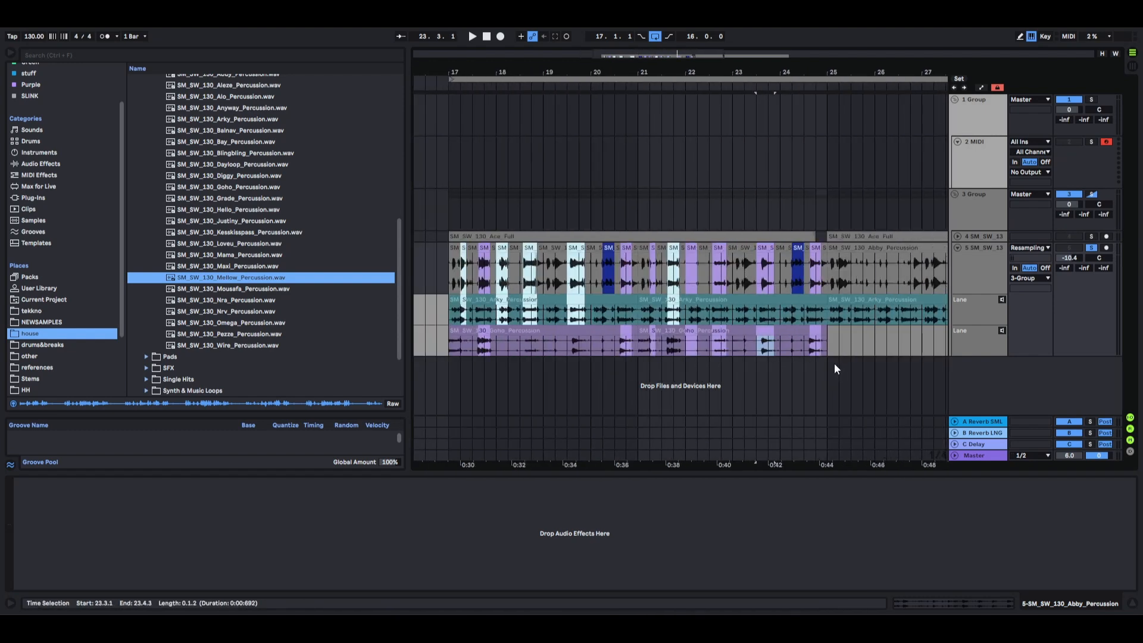
{"action": "key", "text": "ctrl+Up"}
{"action": "key", "text": "ctrl+Down"}
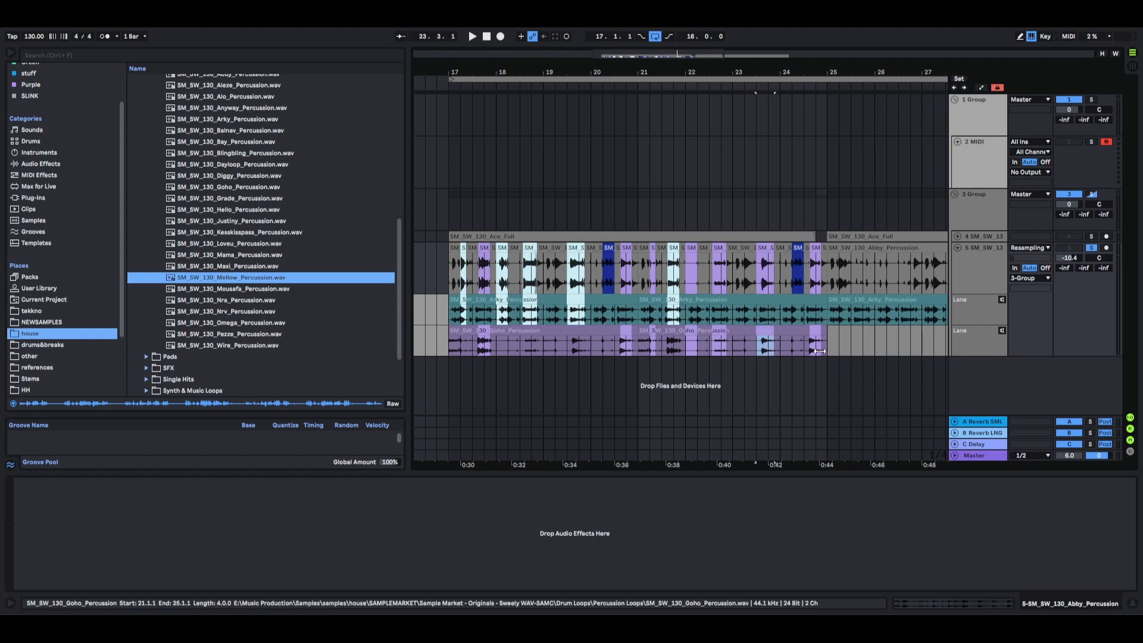
Copy the Arky lane's section from 24.3.2 to 24.4.3 to the main lane, replacing the Goho segment there.
{"action": "scroll", "coordinate": [810, 321], "scroll_direction": "up", "scroll_amount": 5}
{"action": "left_click_drag", "start_coordinate": [773, 314], "coordinate": [845, 316]}
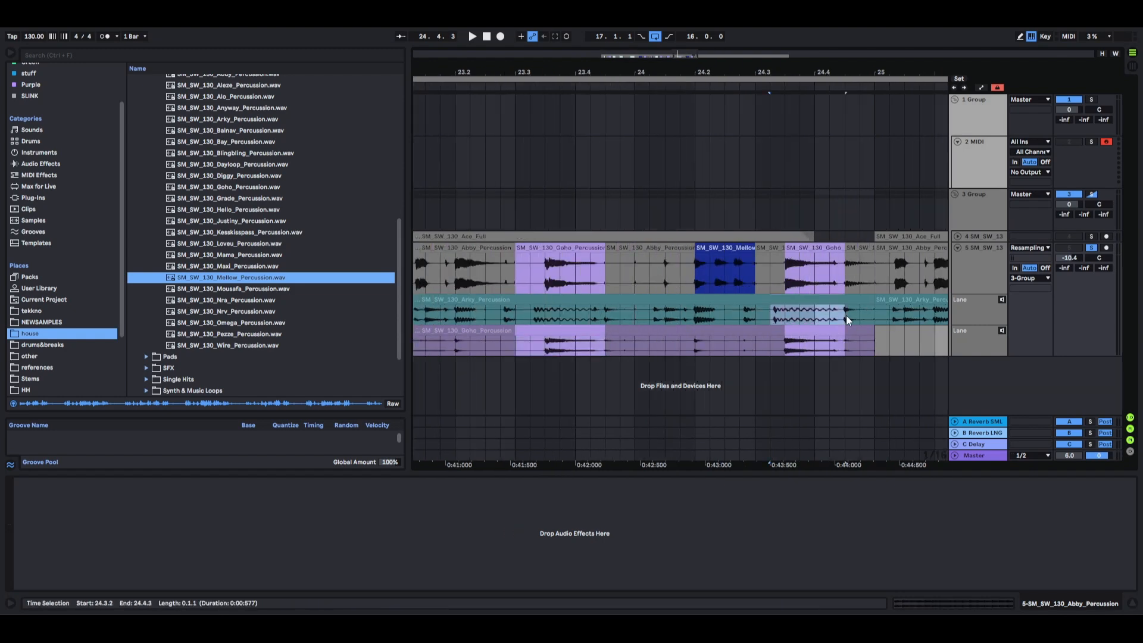
{"action": "scroll", "coordinate": [846, 317], "scroll_direction": "down", "scroll_amount": 5}
Play from 17.1.1 and extend the preceding Abby clips over the Mellow segments at 20.2.1 and 24.2.1.
{"action": "key", "text": "space"}
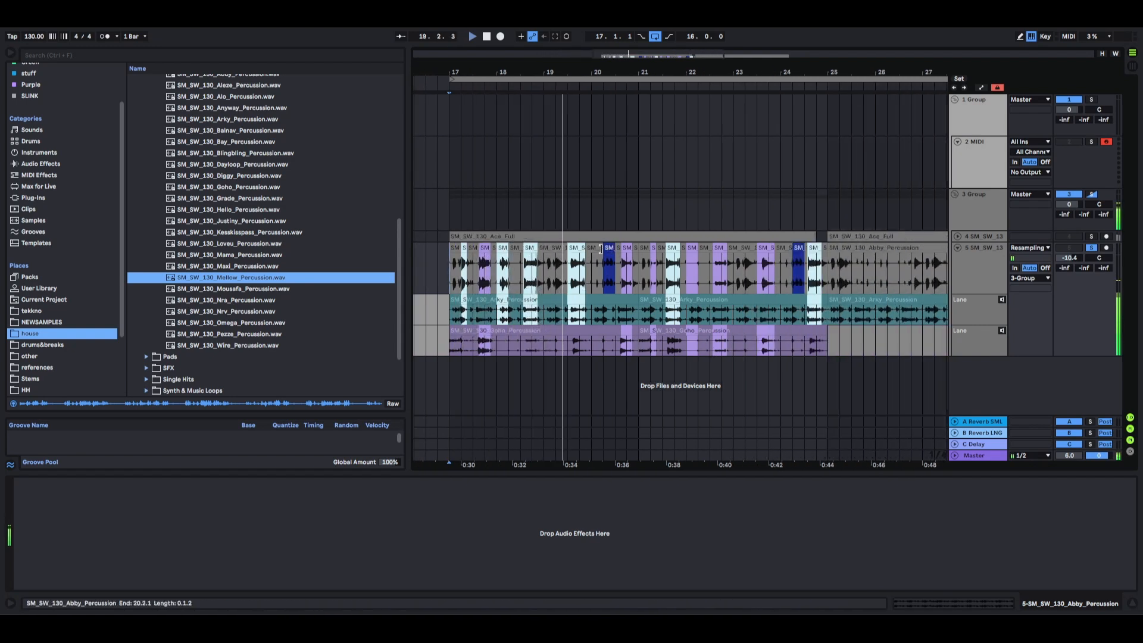
{"action": "left_click_drag", "start_coordinate": [604, 248], "coordinate": [616, 249]}
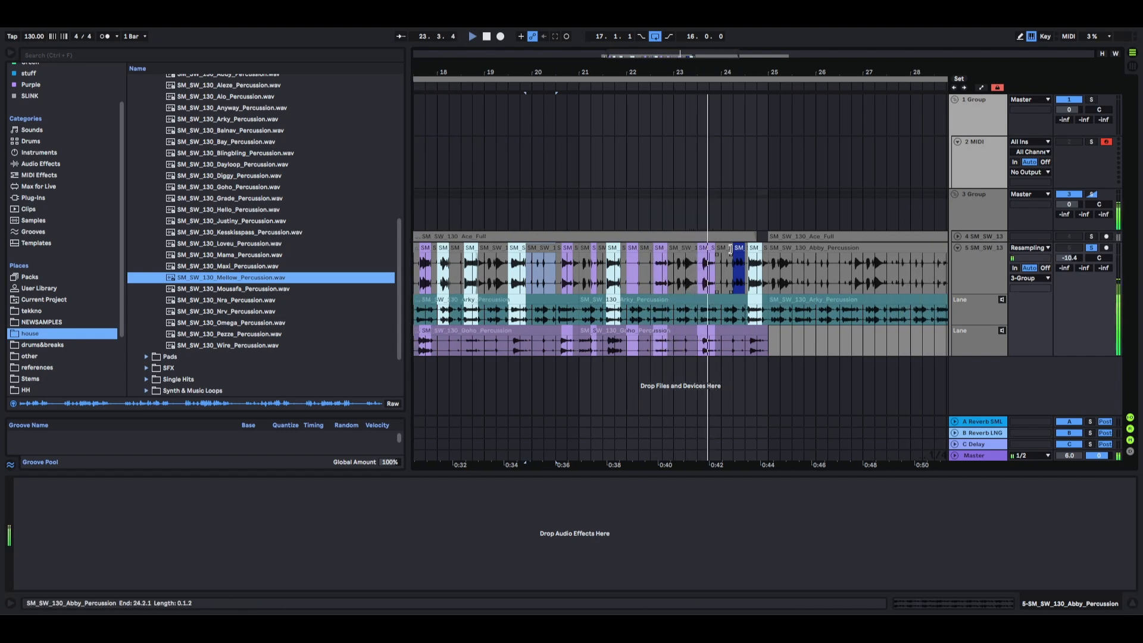
{"action": "left_click_drag", "start_coordinate": [732, 248], "coordinate": [745, 248]}
Duplicate the eight-bar section from 17.1.1 to 25.1.1 across the main lane and both take lanes.
{"action": "scroll", "coordinate": [765, 324], "scroll_direction": "down", "scroll_amount": 4, "text": "ctrl"}
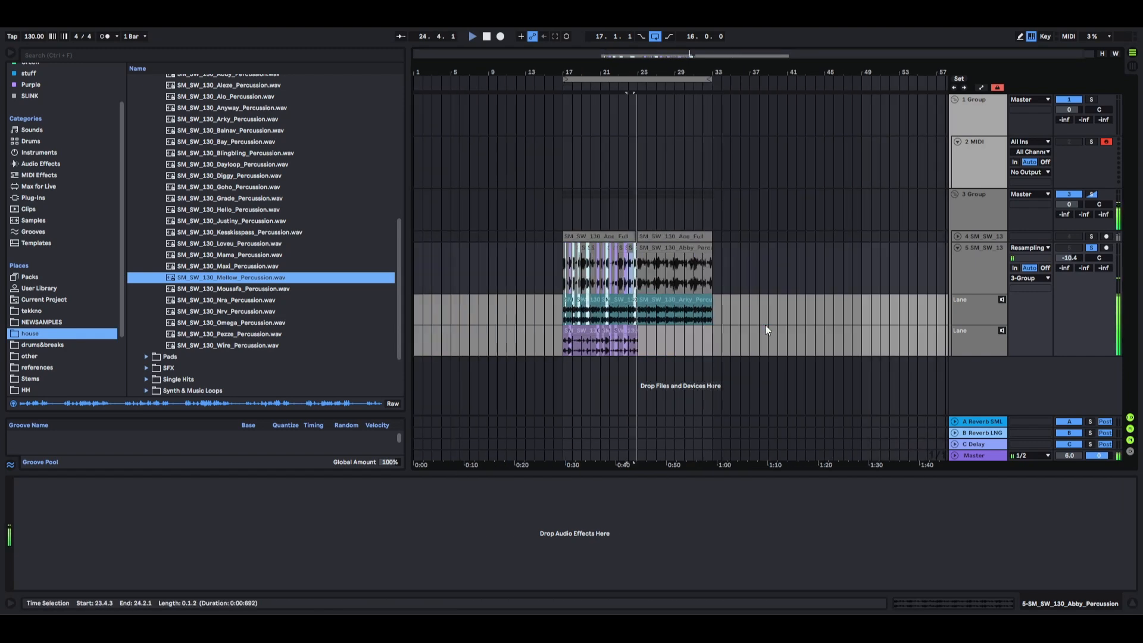
{"action": "scroll", "coordinate": [648, 301], "scroll_direction": "up", "scroll_amount": 2, "text": "ctrl"}
{"action": "left_click_drag", "start_coordinate": [625, 342], "coordinate": [459, 270]}
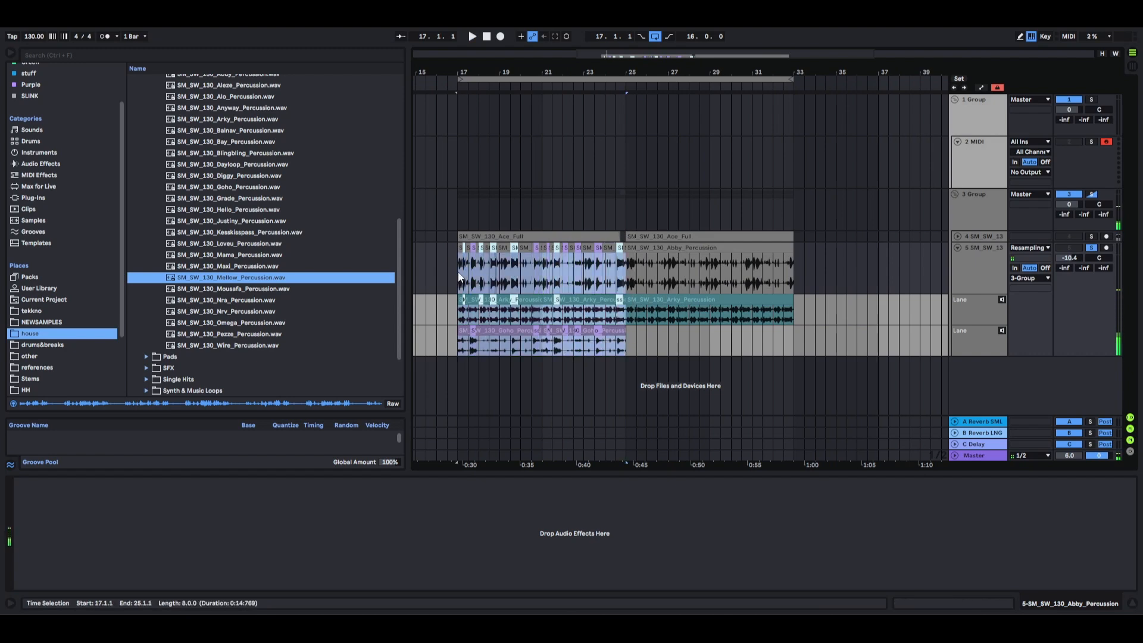
{"action": "key", "text": "ctrl+d"}
{"action": "left_click", "coordinate": [868, 270]}
{"action": "key", "text": "space"}
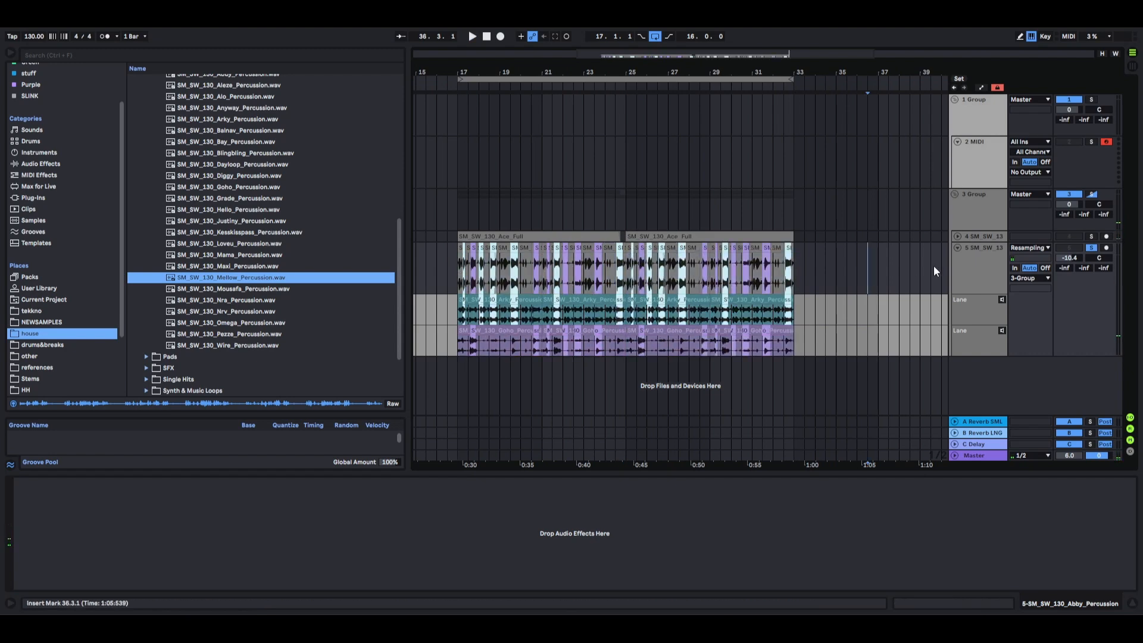
Insert a new audio track below the percussion track.
{"action": "scroll", "coordinate": [459, 276], "scroll_direction": "up", "scroll_amount": 4, "text": "ctrl"}
{"action": "left_click", "coordinate": [459, 274]}
{"action": "right_click", "coordinate": [955, 244]}
{"action": "left_click", "coordinate": [985, 381]}
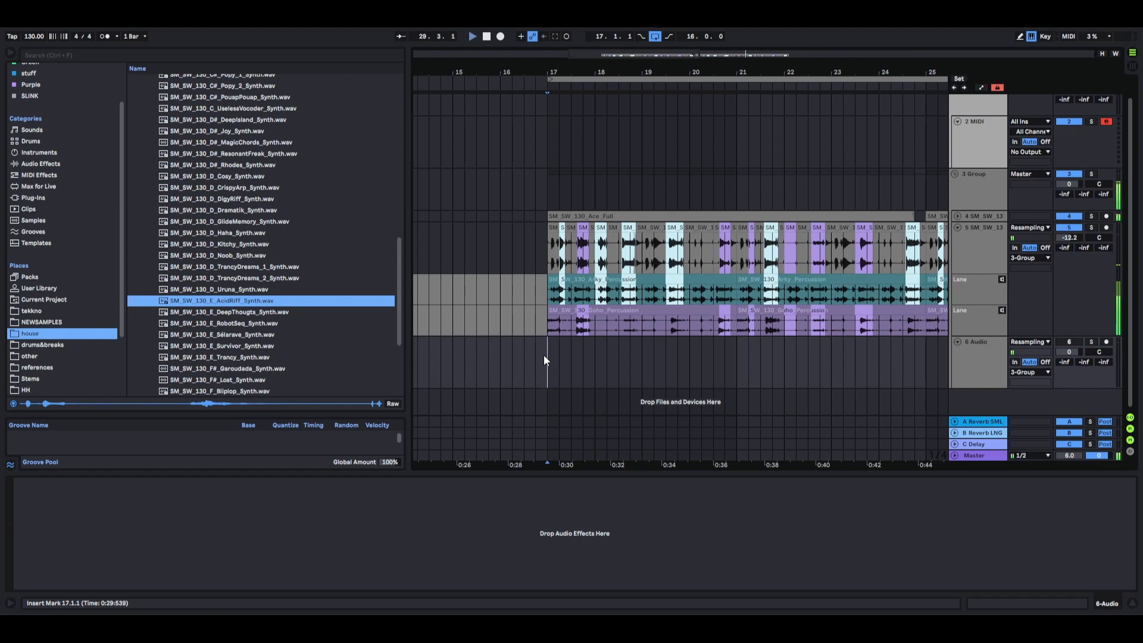
Place the insert marker at 21.1.1 on the new audio track and review the percussion comp during playback.
{"action": "scroll", "coordinate": [563, 358], "scroll_direction": "down", "scroll_amount": 3}
{"action": "scroll", "coordinate": [565, 358], "scroll_direction": "right", "scroll_amount": 2}
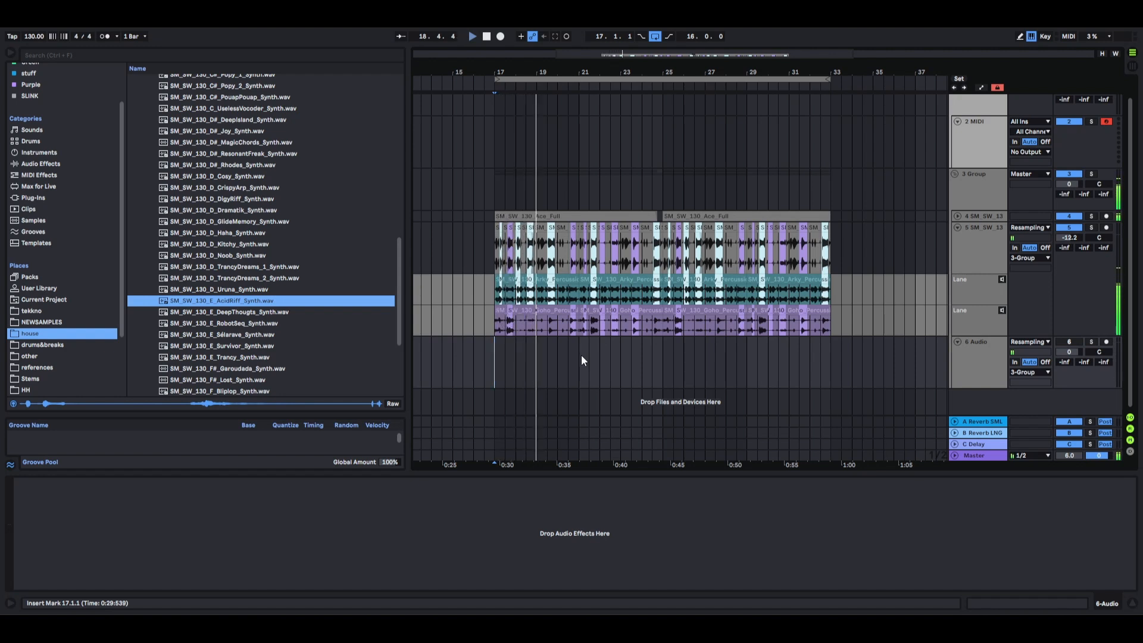
{"action": "left_click", "coordinate": [581, 355]}
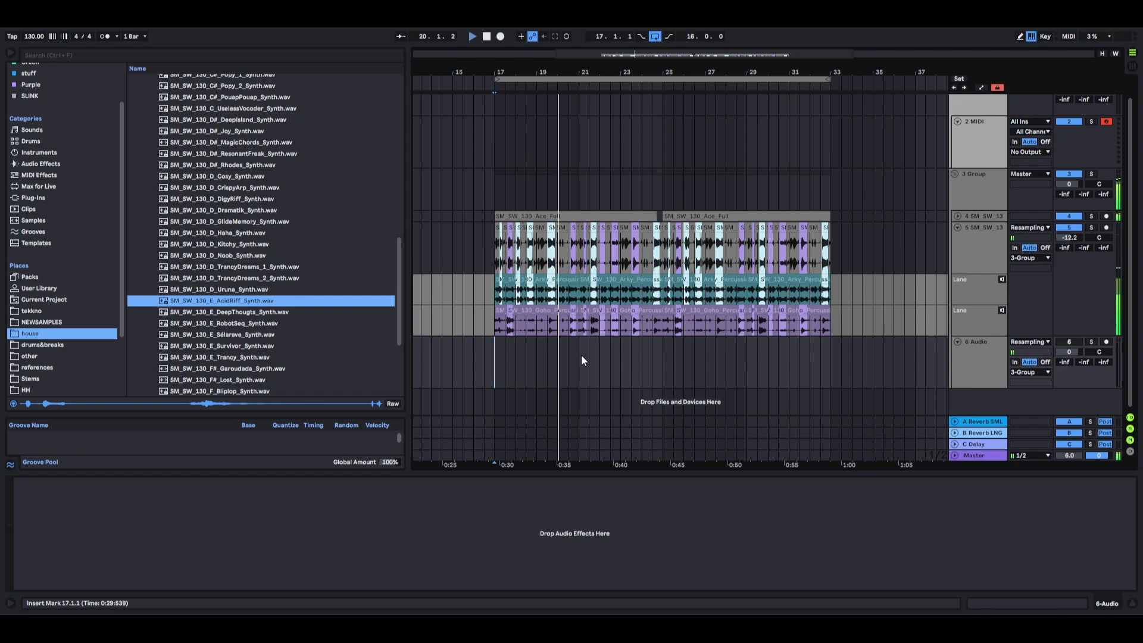
{"action": "scroll", "coordinate": [658, 370], "scroll_direction": "up", "scroll_amount": 5, "text": "ctrl"}
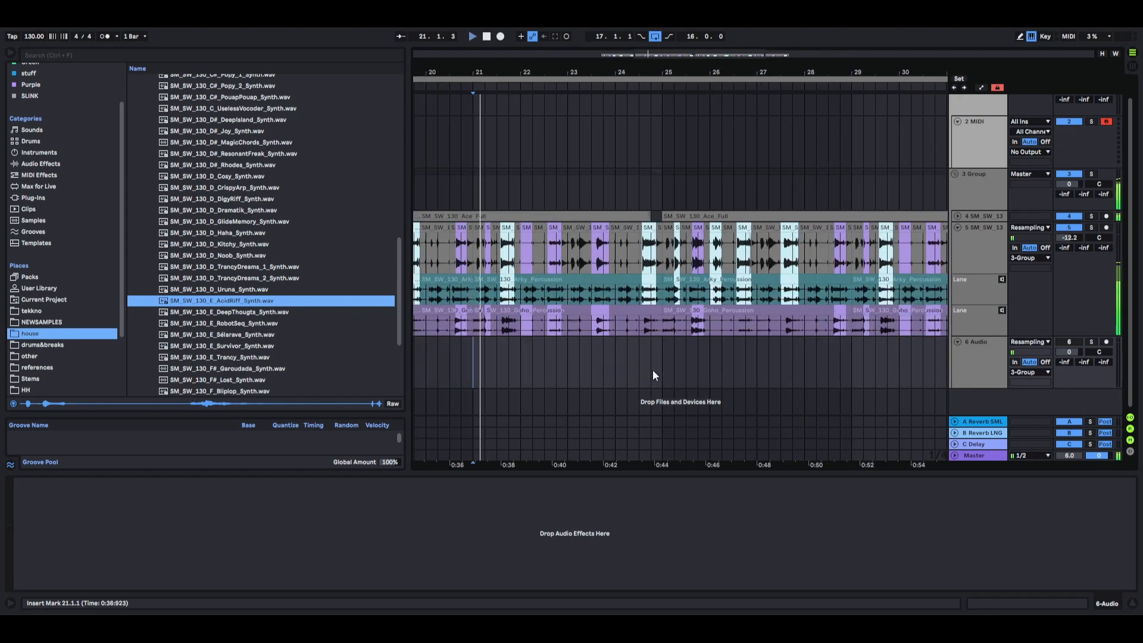
{"action": "scroll", "coordinate": [536, 268], "scroll_direction": "down", "scroll_amount": 6, "text": "ctrl"}
{"action": "scroll", "coordinate": [530, 273], "scroll_direction": "up", "scroll_amount": 5, "text": "ctrl"}
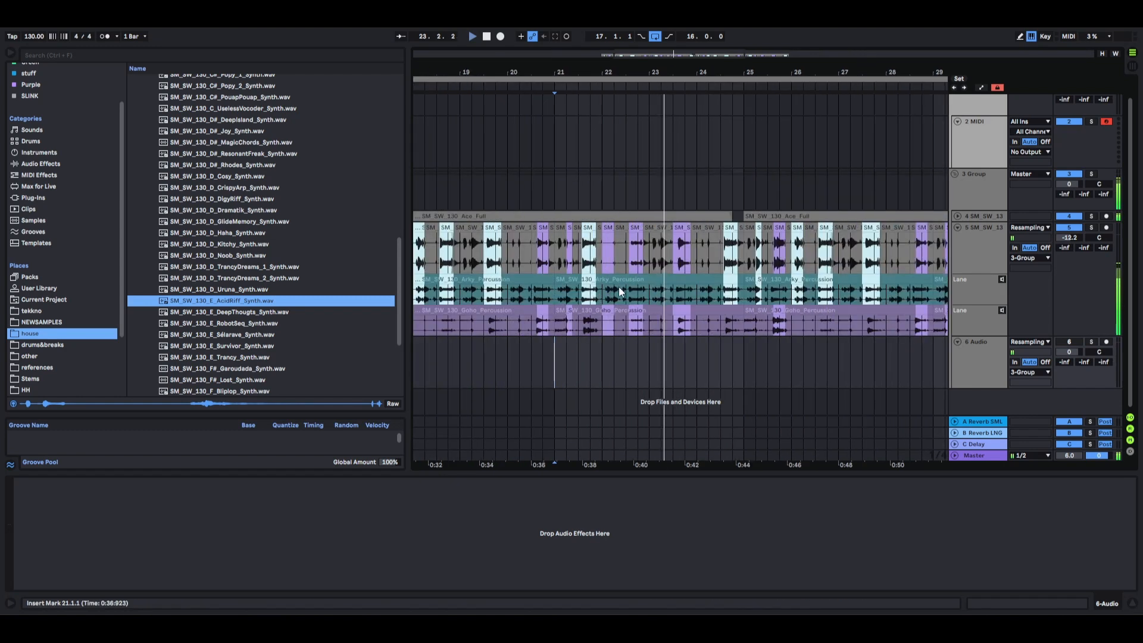